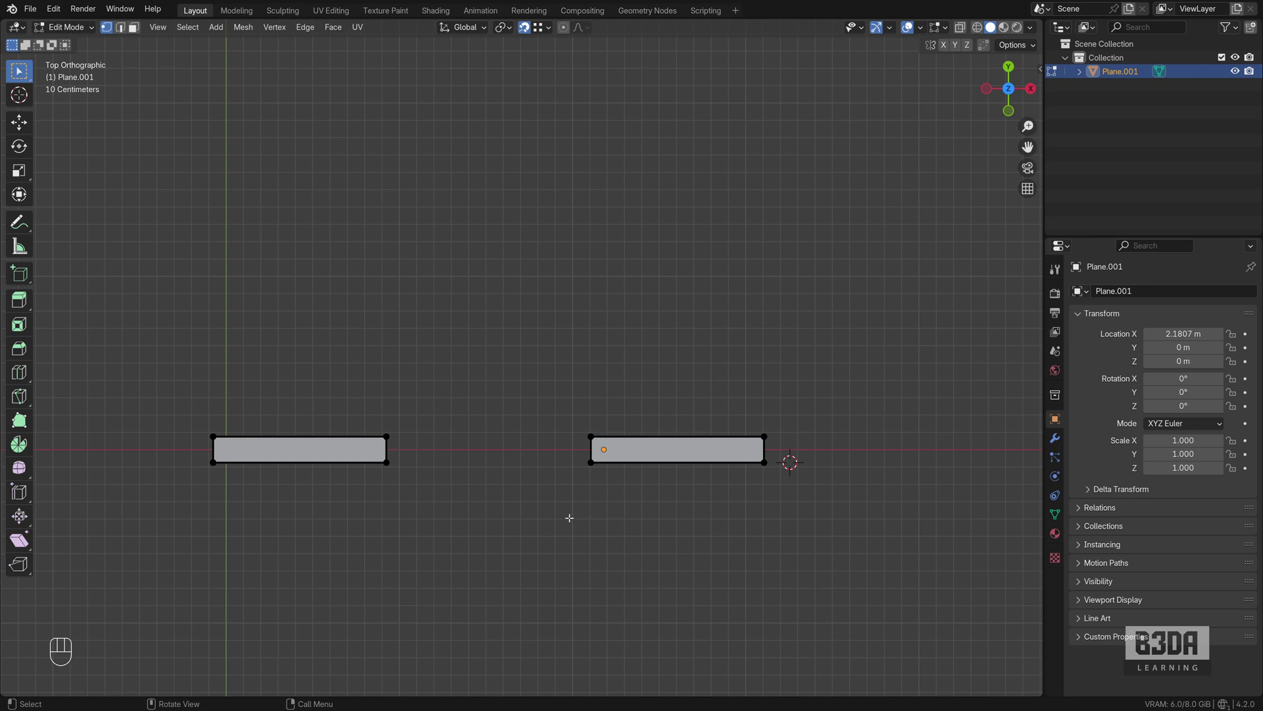
Measure the lengths of both wall segments from the top view with the Measure tool
shift+middle_drag(518, 522, 488, 524)
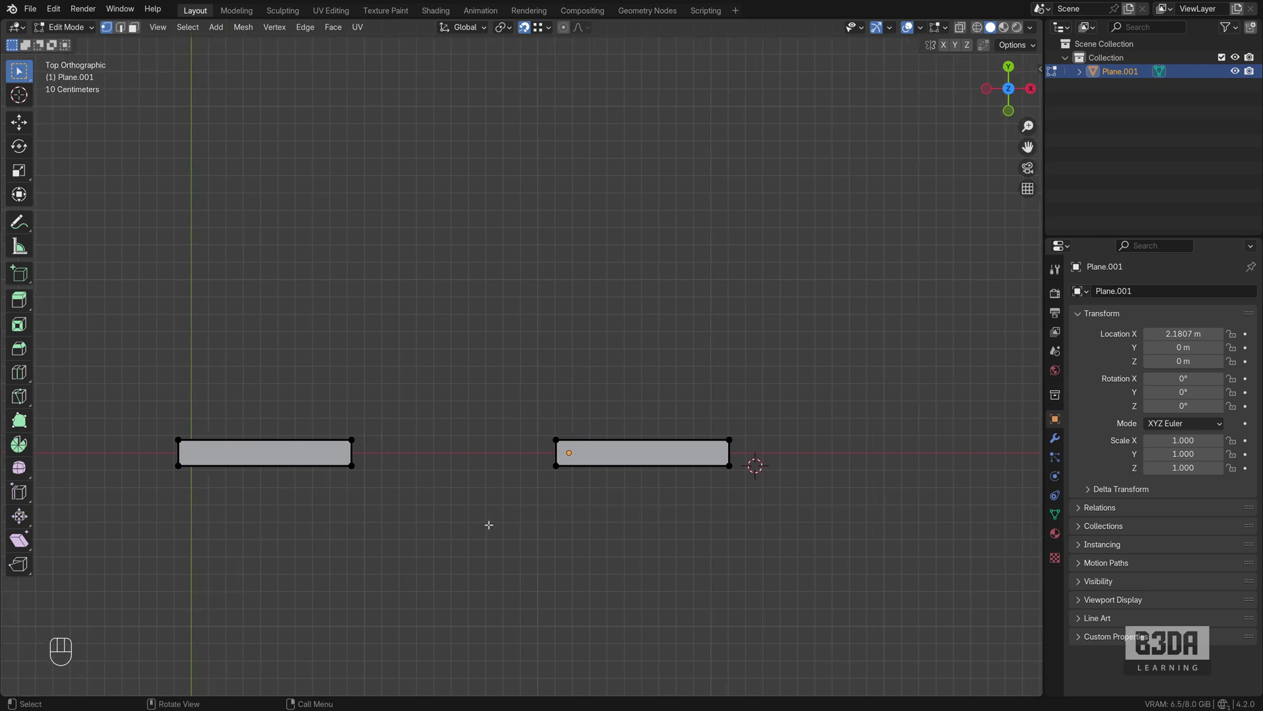
middle_drag(413, 545, 431, 424)
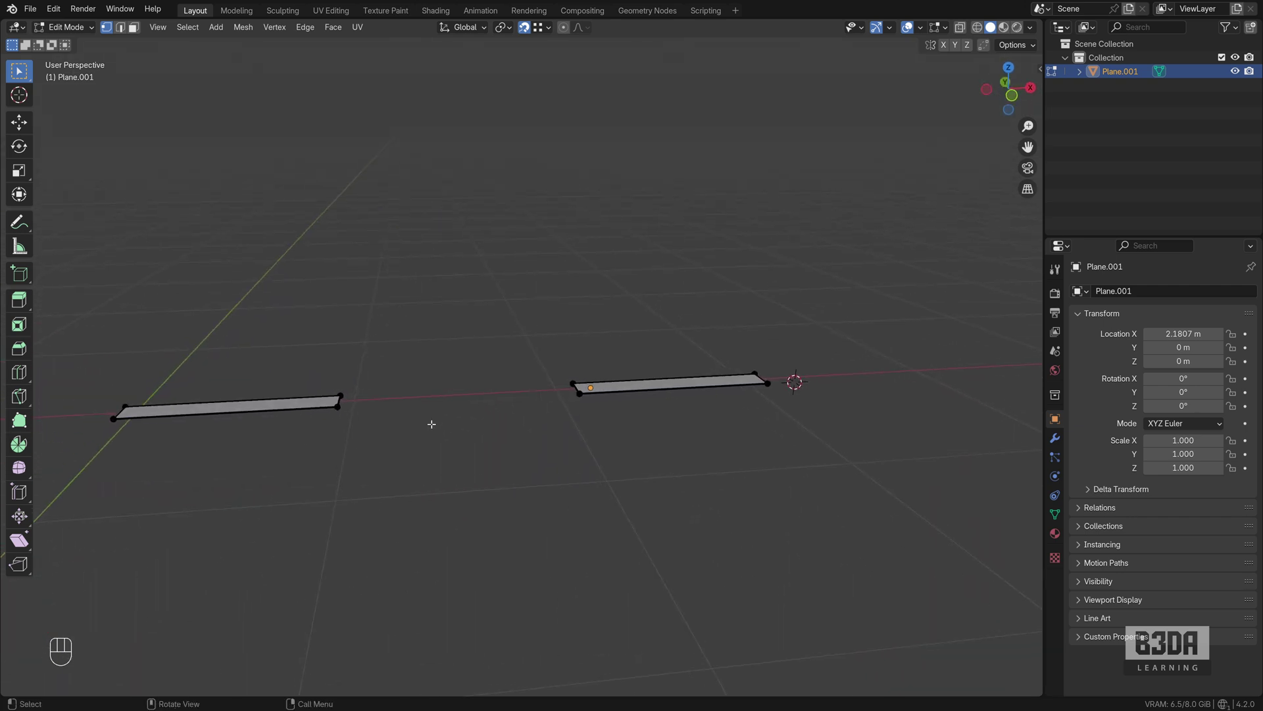
key(KP_7)
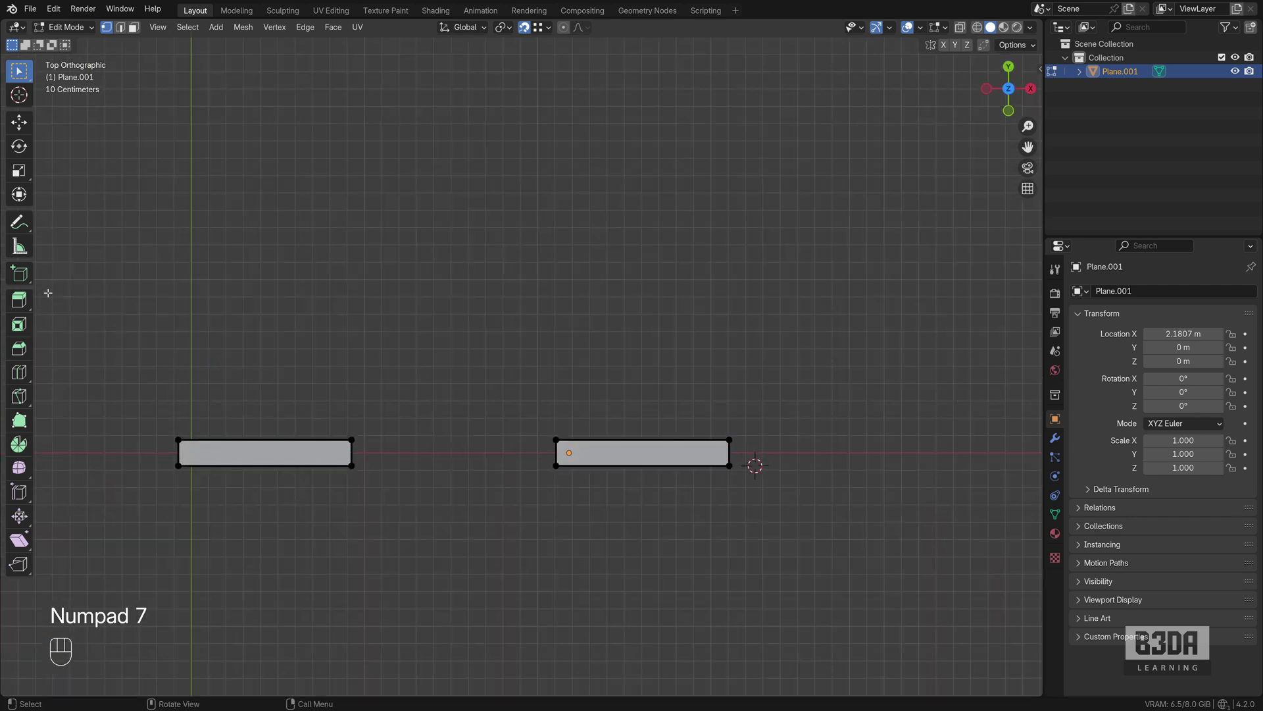
click(19, 246)
drag(178, 466, 364, 509)
key(Delete)
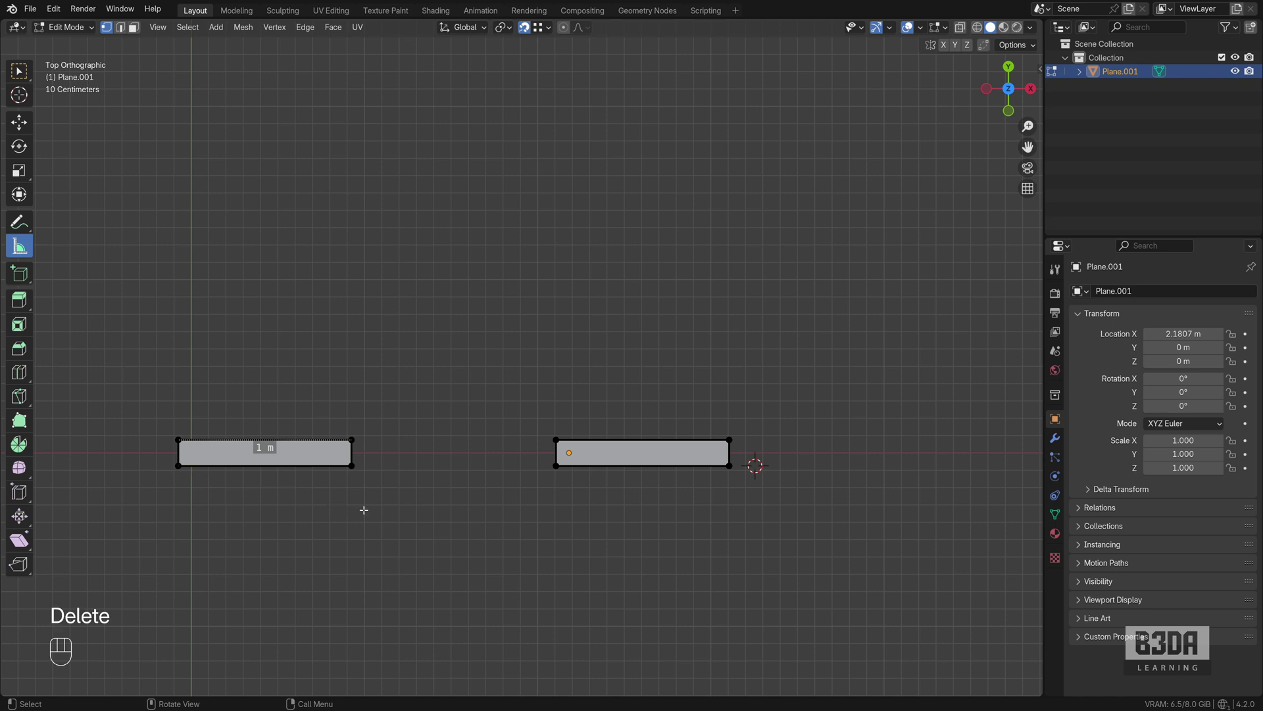
drag(556, 440, 729, 439)
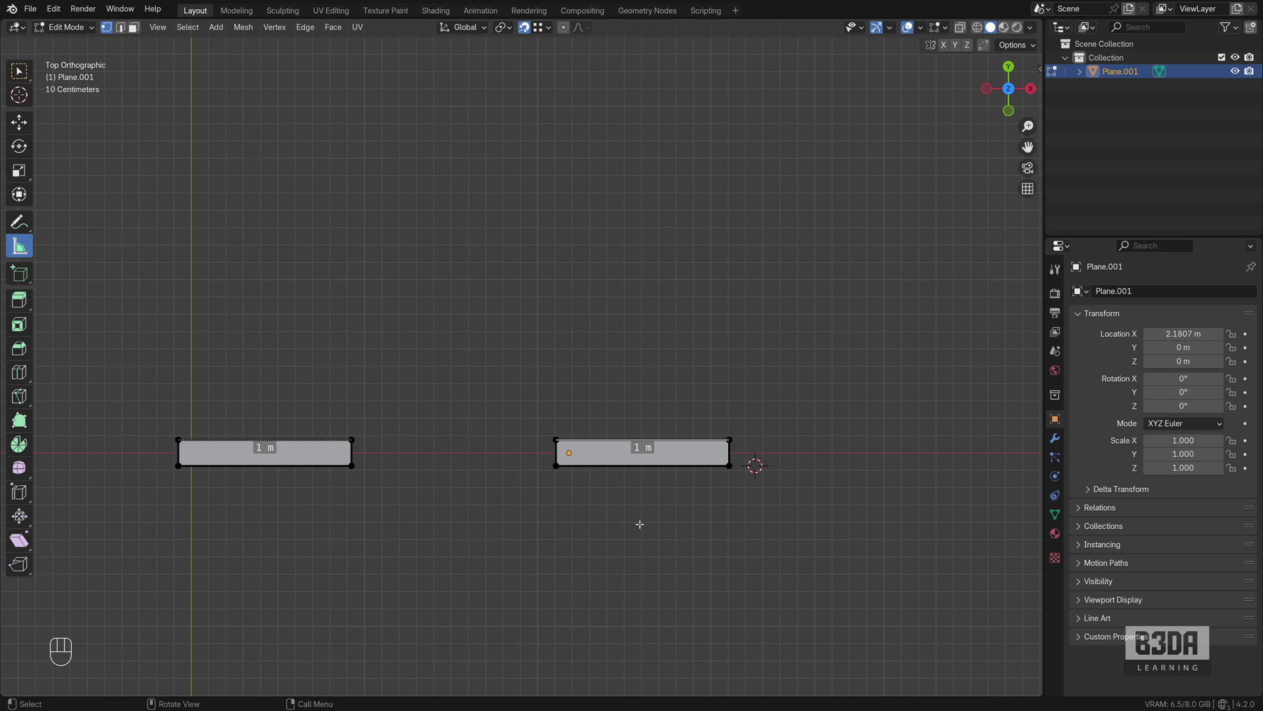
click(18, 70)
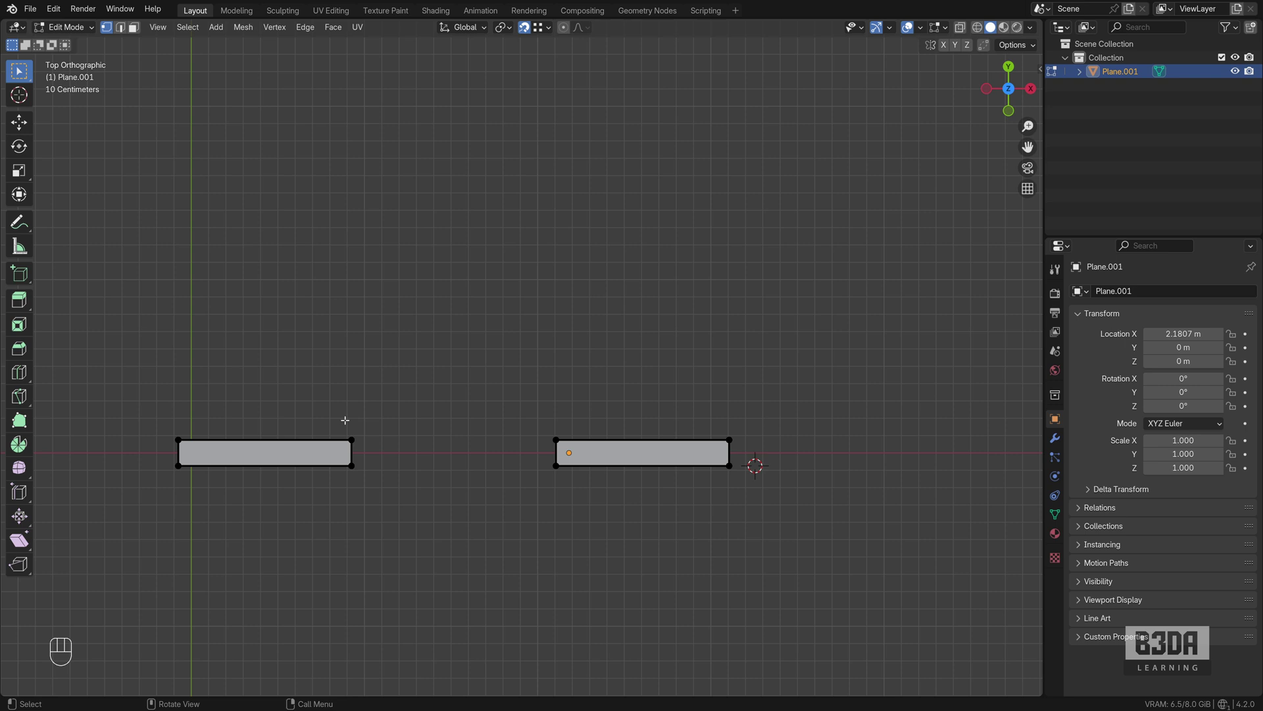
Extrude the right end edge of the first wall 0.15 m along the X axis to form a corner segment
drag(328, 419, 396, 510)
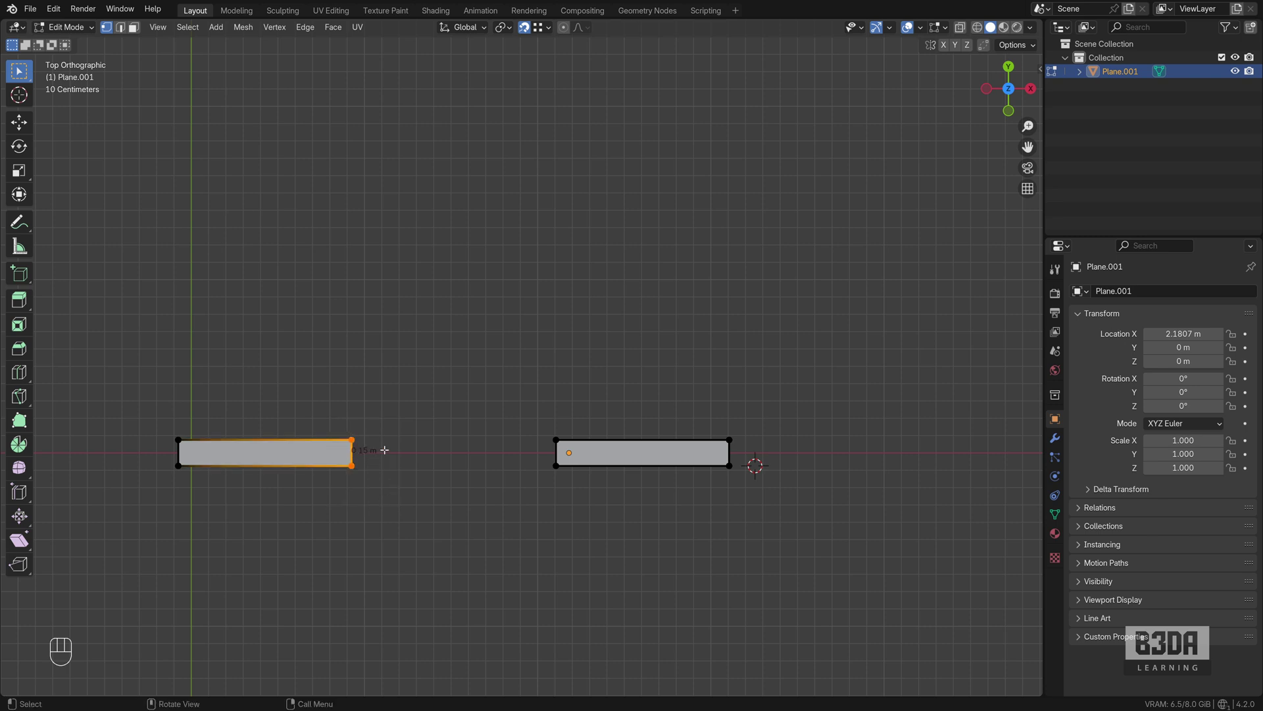
key(e)
key(x)
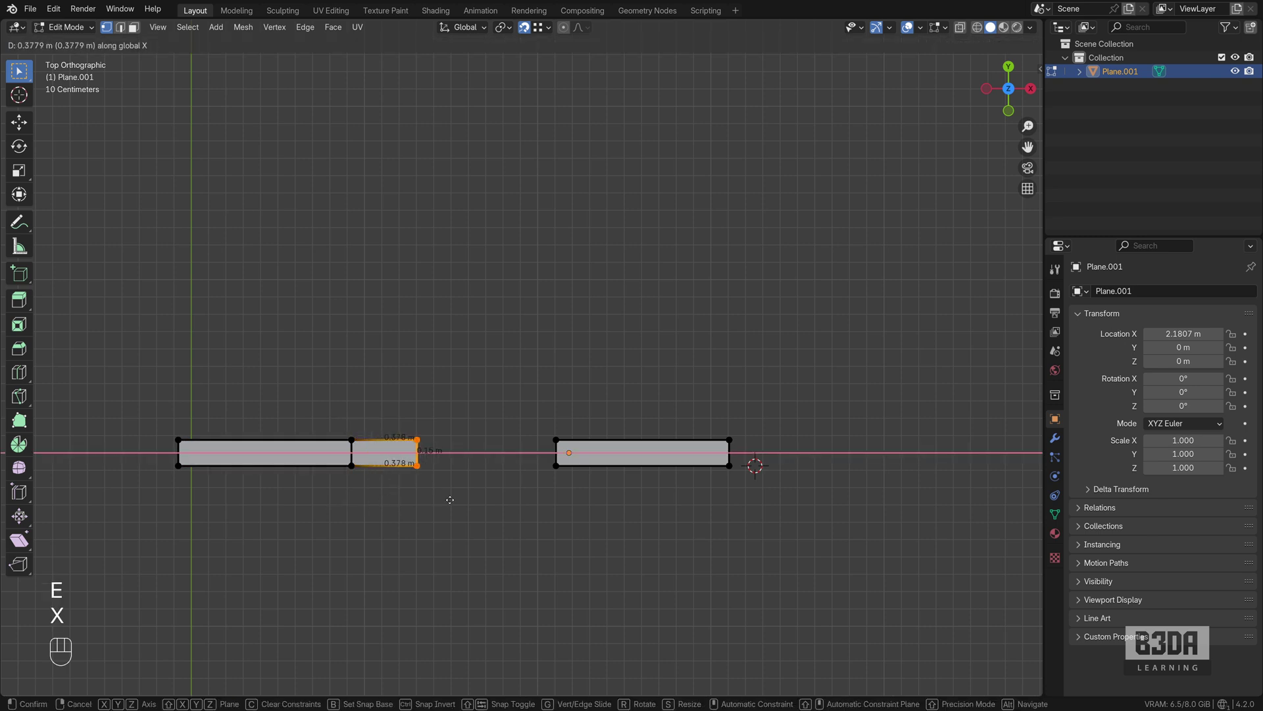
text(0.15)
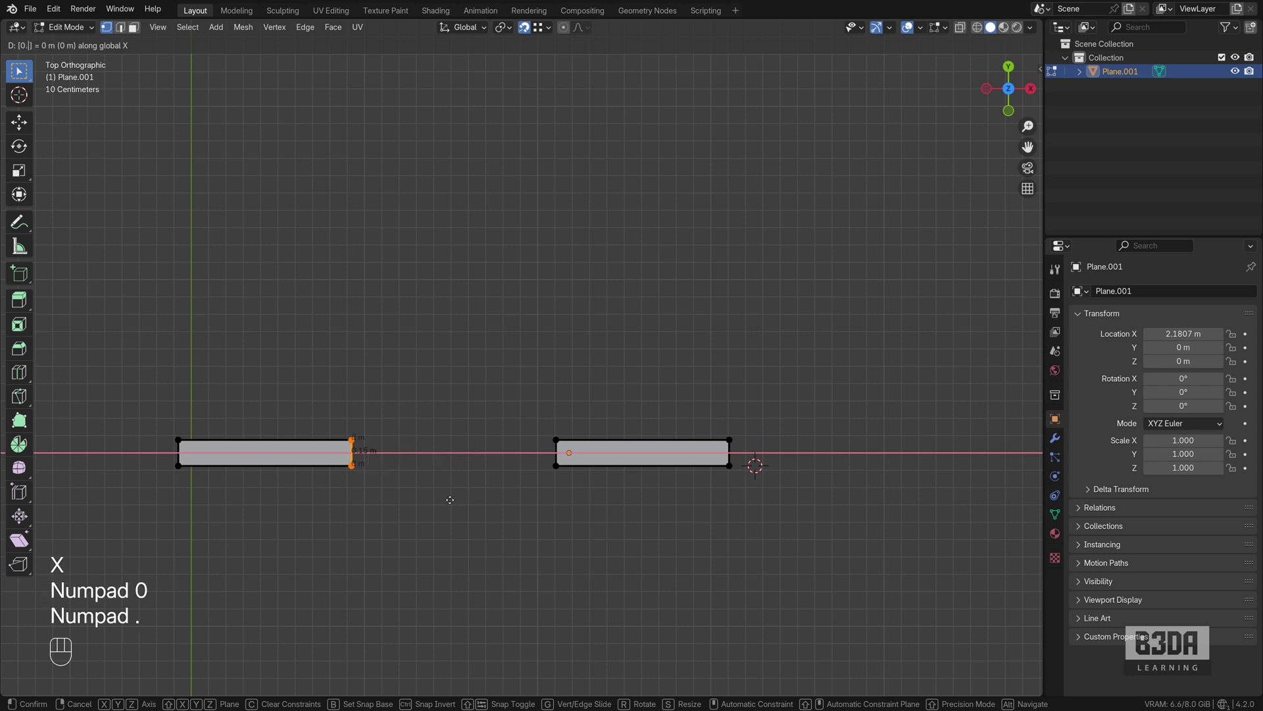
key(KP_Enter)
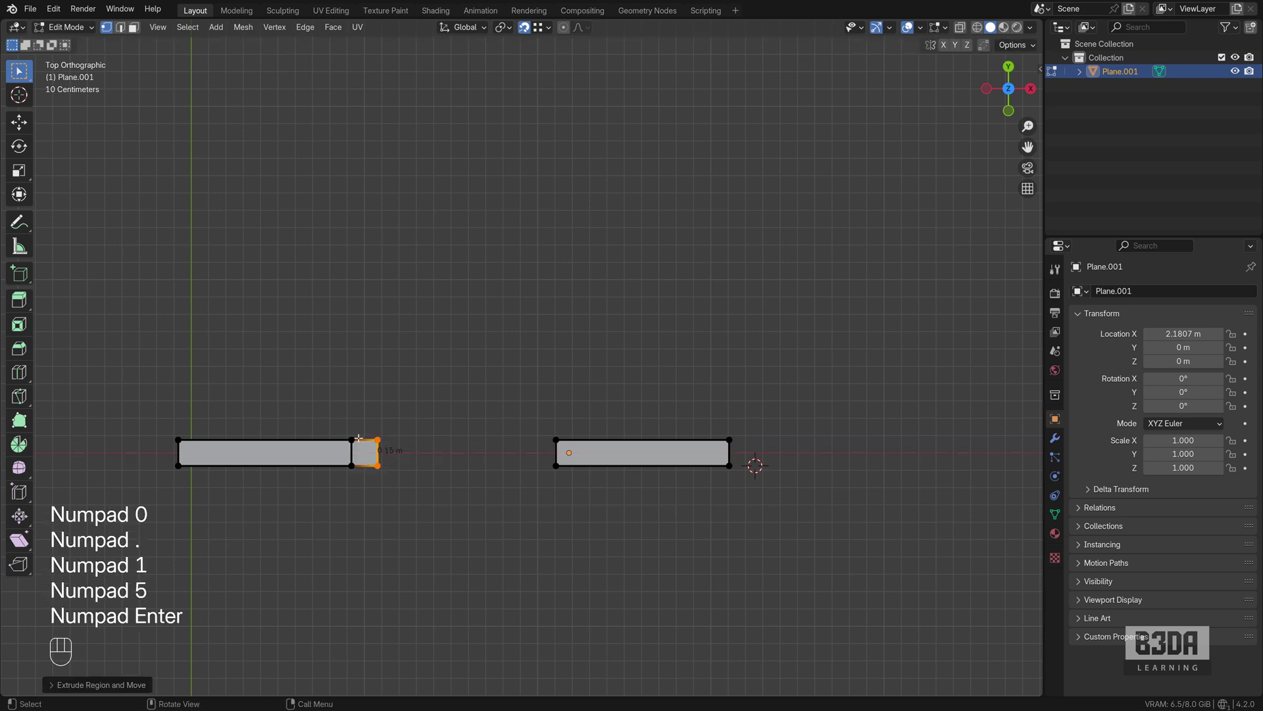
Extrude the upper edge of the first wall's corner segment 1 m along the Y axis
drag(340, 424, 413, 445)
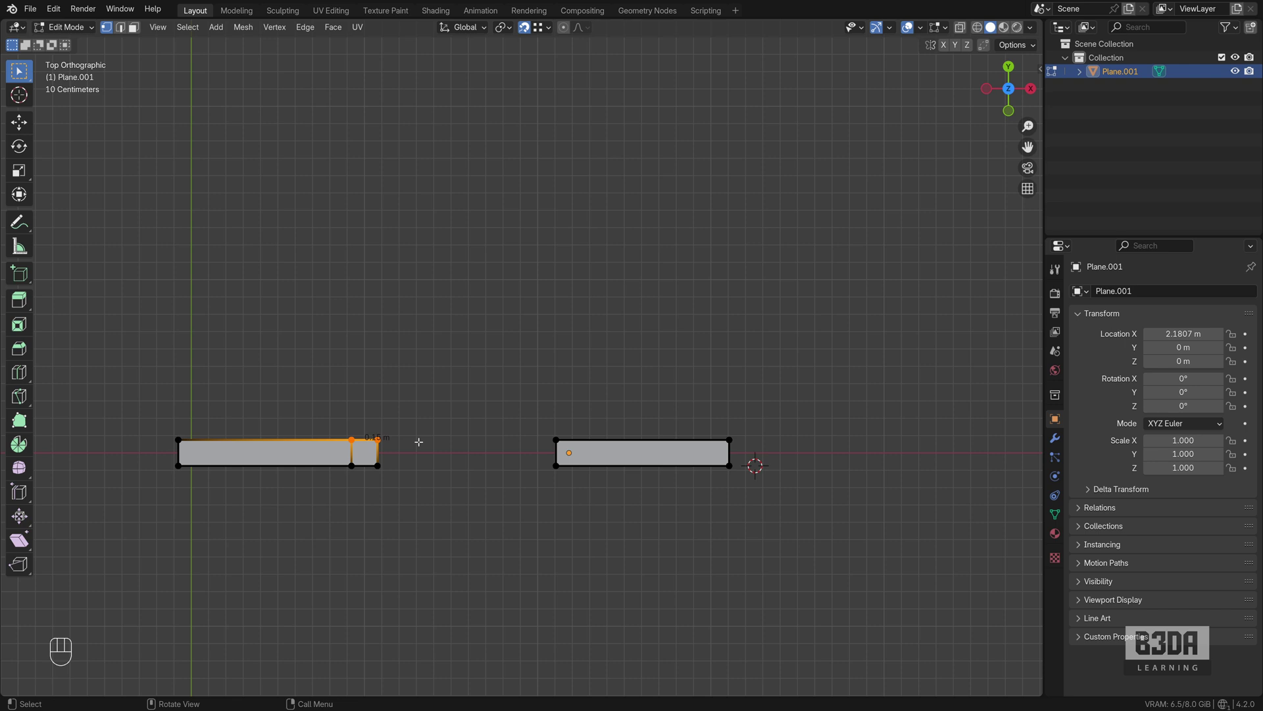
key(e)
key(y)
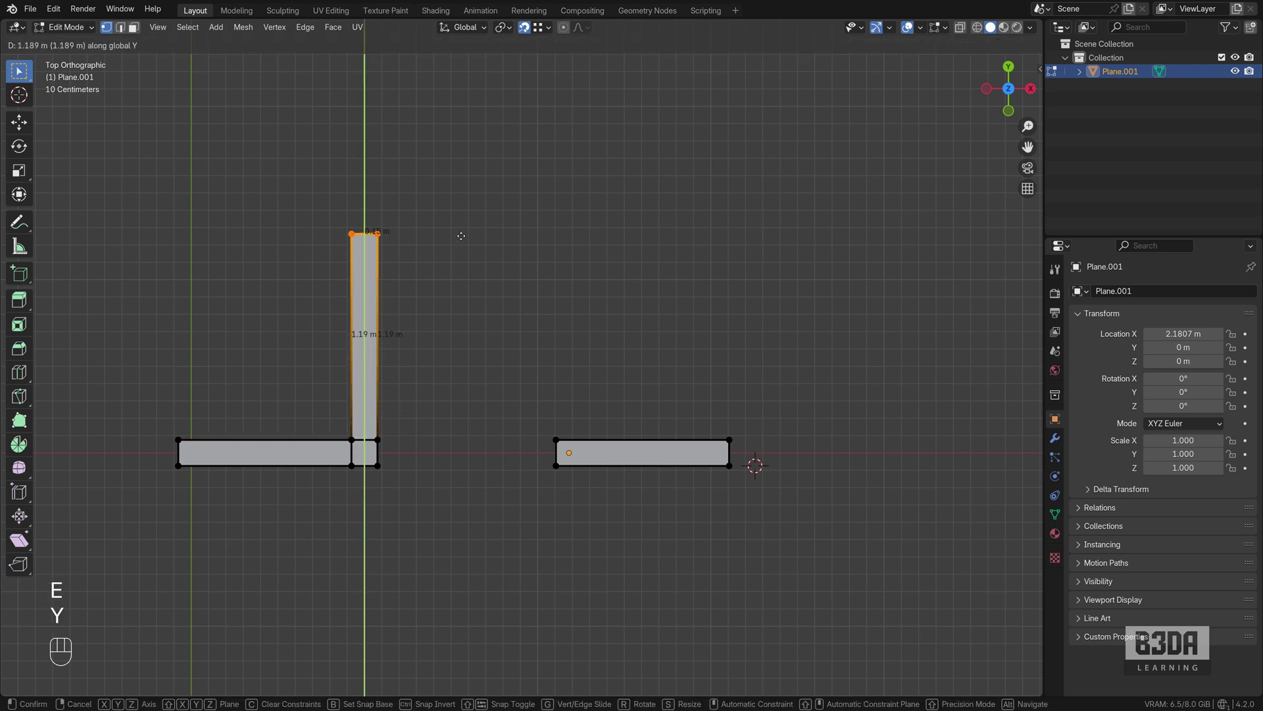
key(KP_1)
key(KP_Enter)
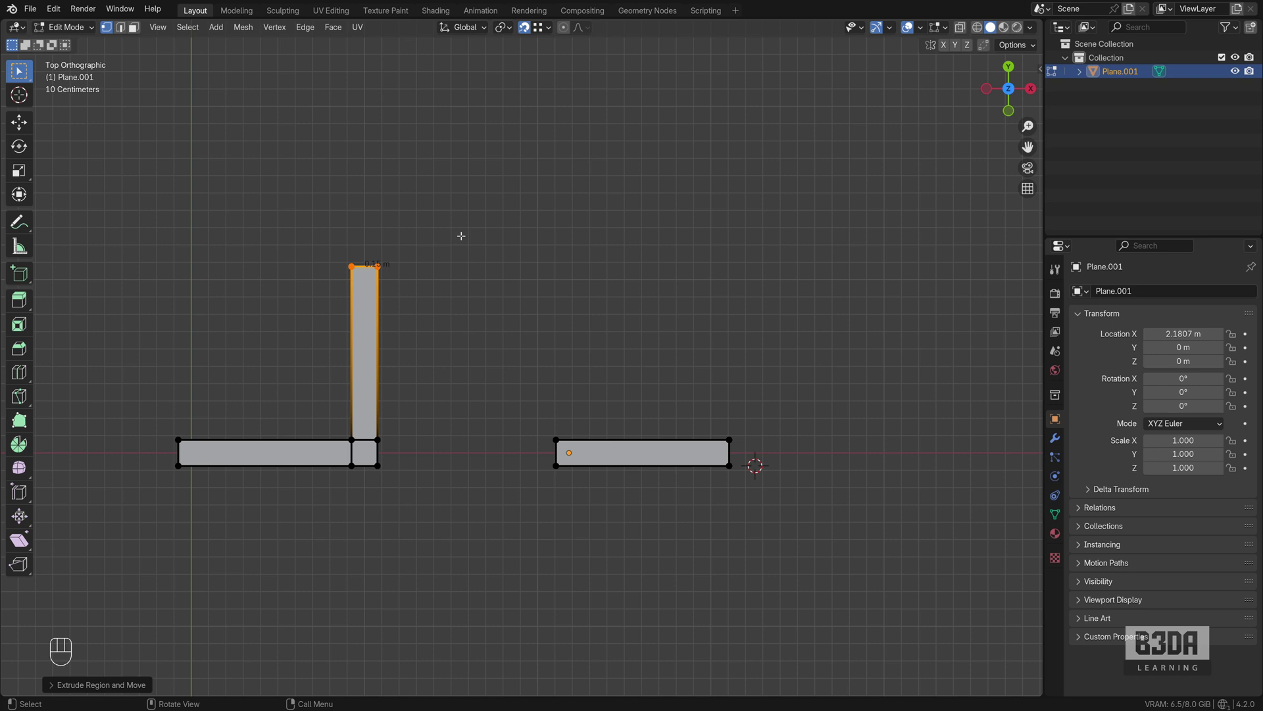
Shear the right end edge of the second wall by a value of 1 to make a mitred end
shift+middle_drag(663, 375, 601, 349)
drag(660, 399, 724, 483)
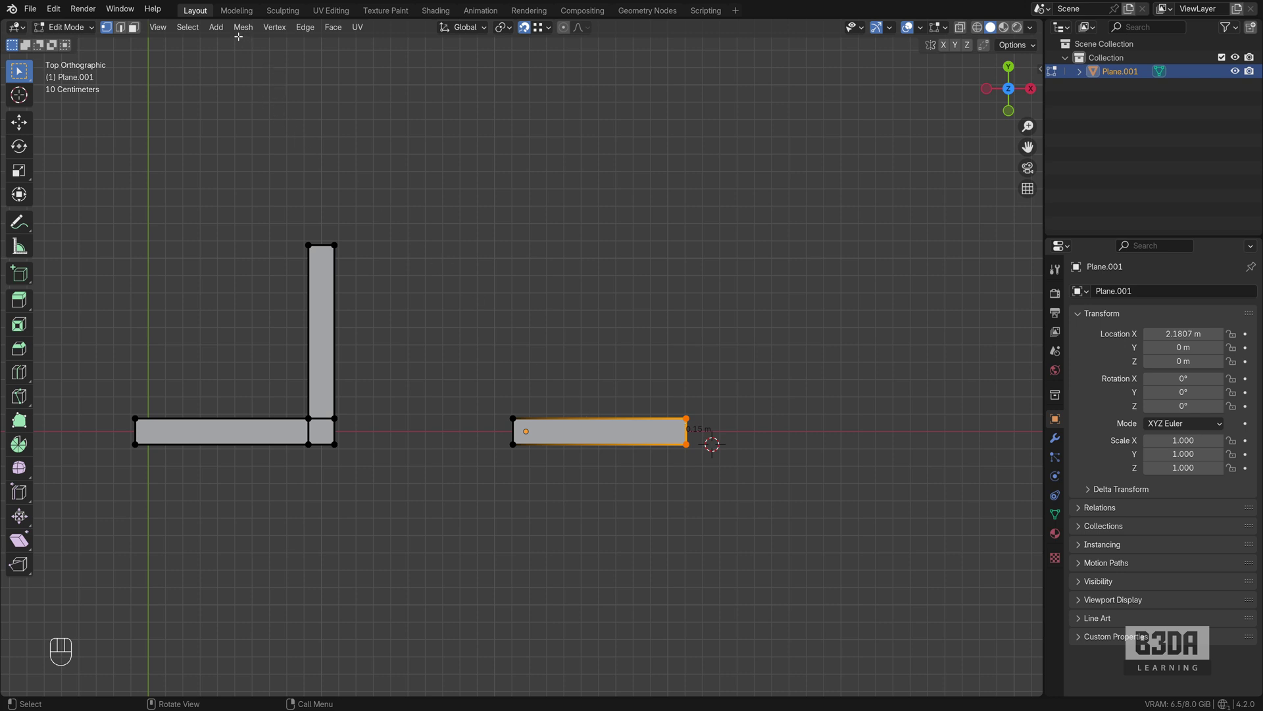
click(242, 30)
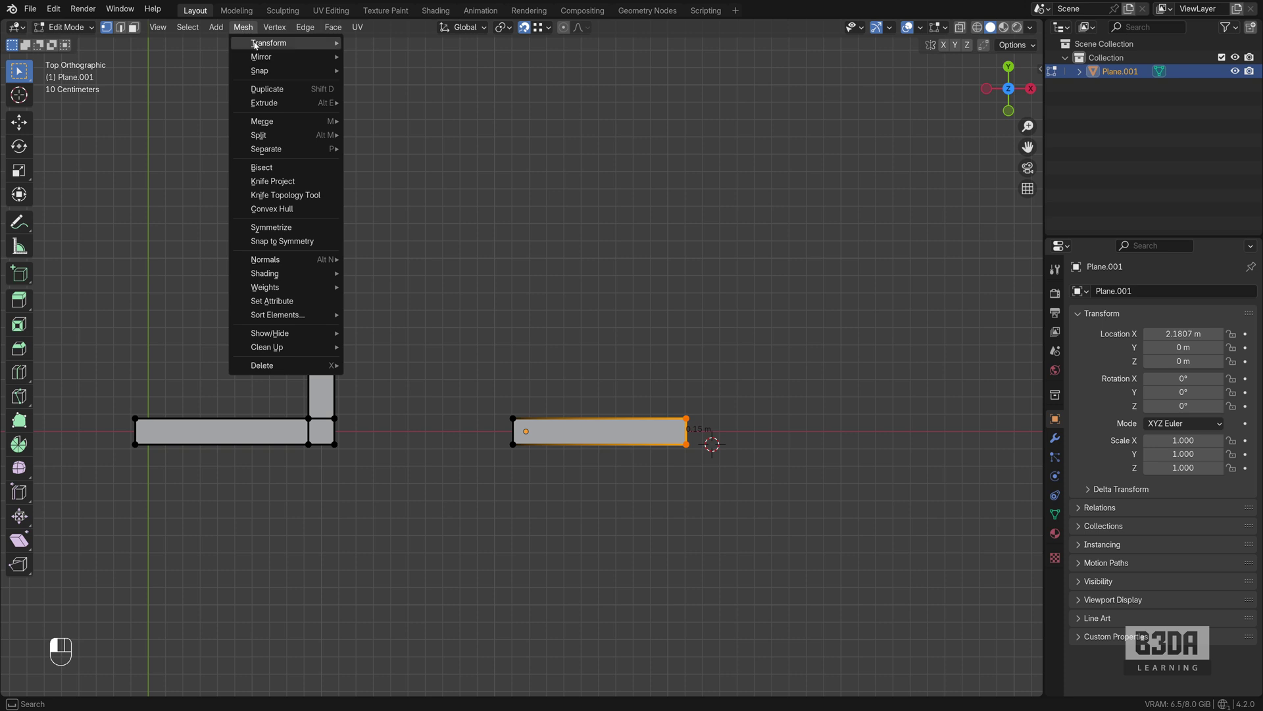
mouse_move(269, 43)
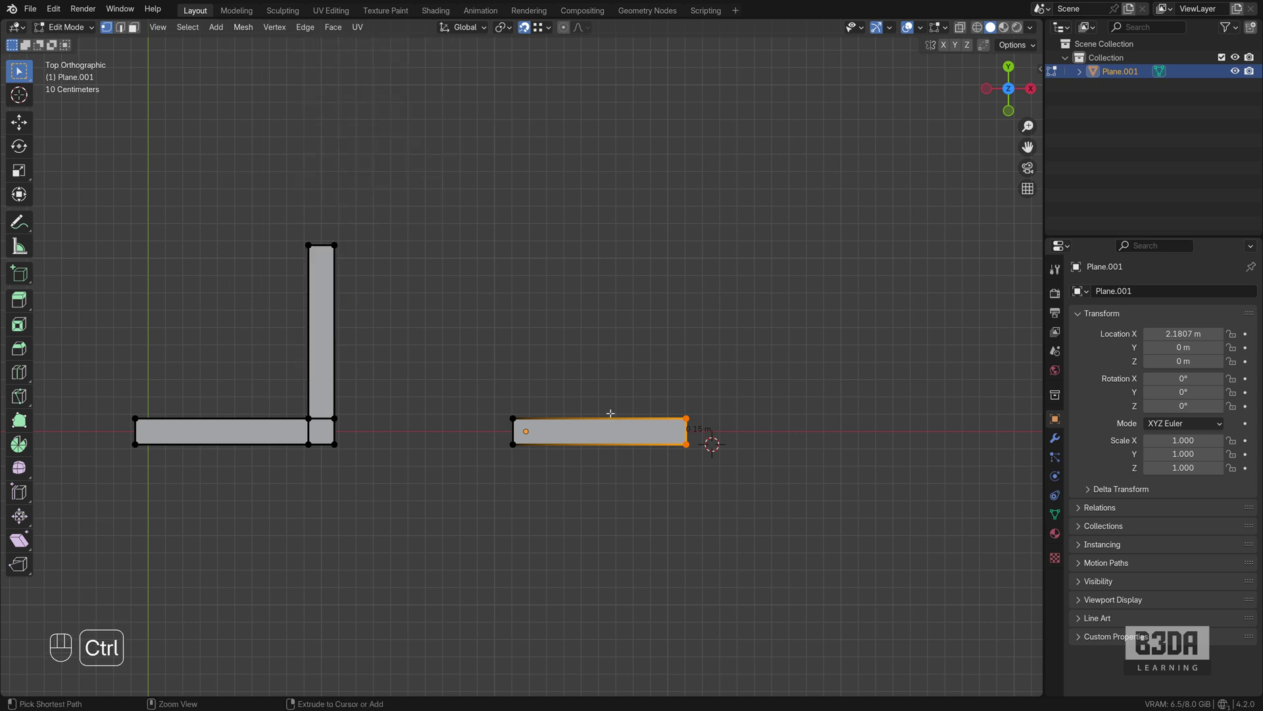
key(shift+ctrl+alt+s)
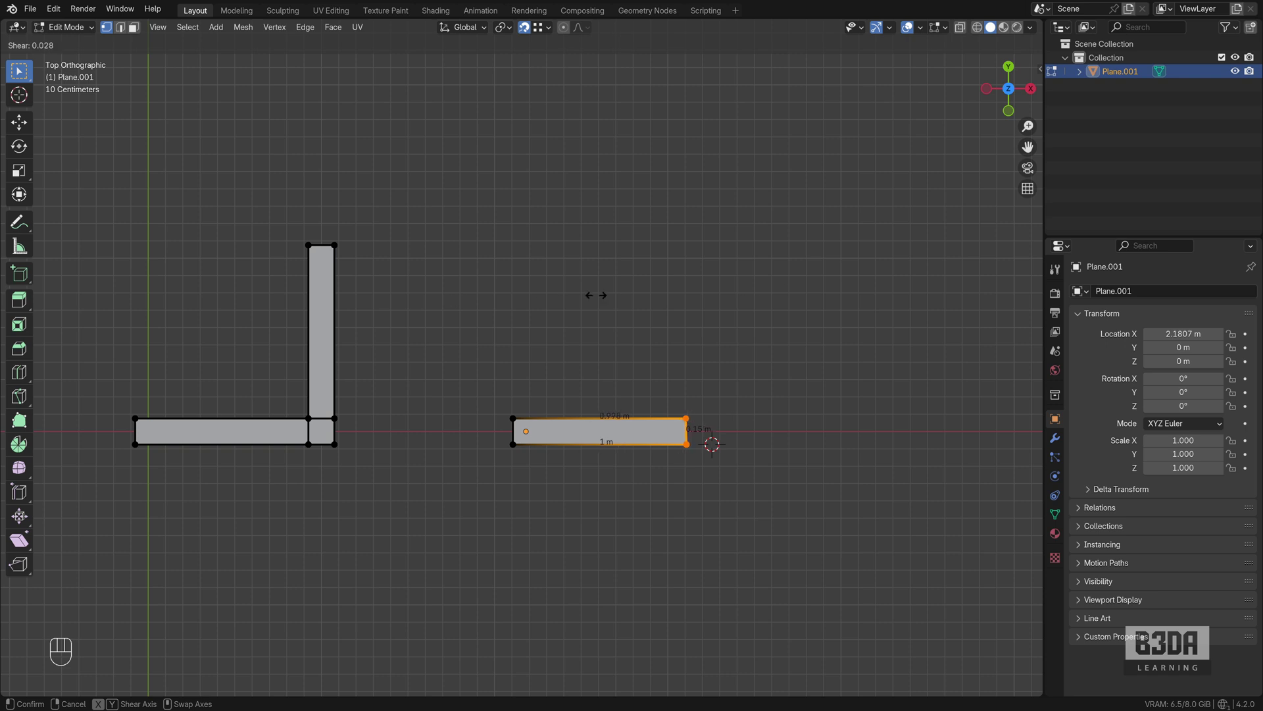
key(KP_1)
click(619, 292)
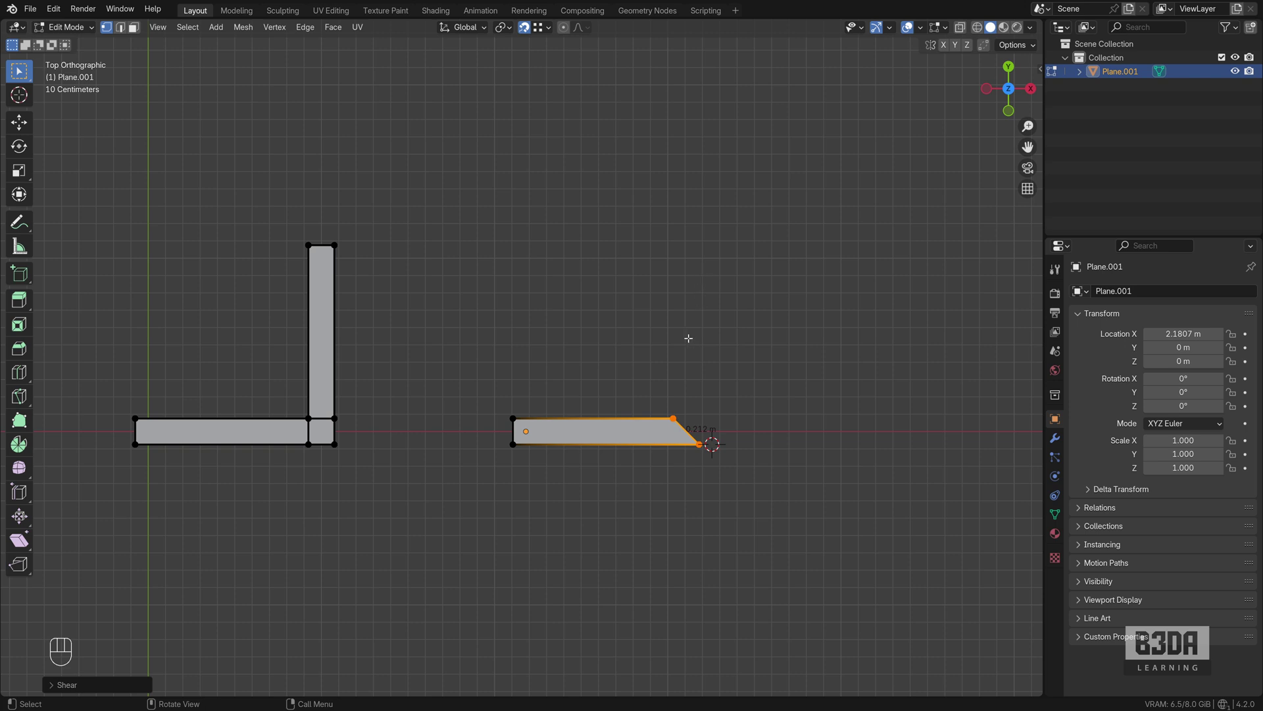
Extrude the second wall's sheared end edge 1 m along the Y axis
key(e)
key(y)
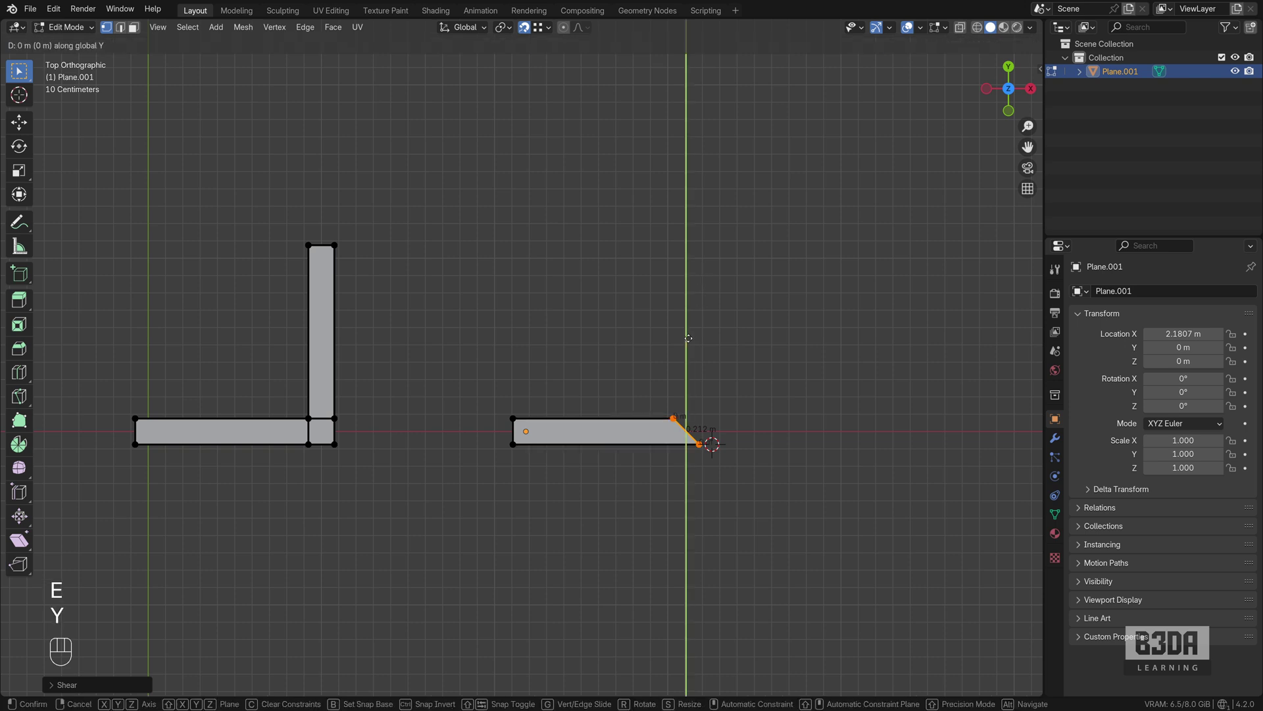
key(KP_1)
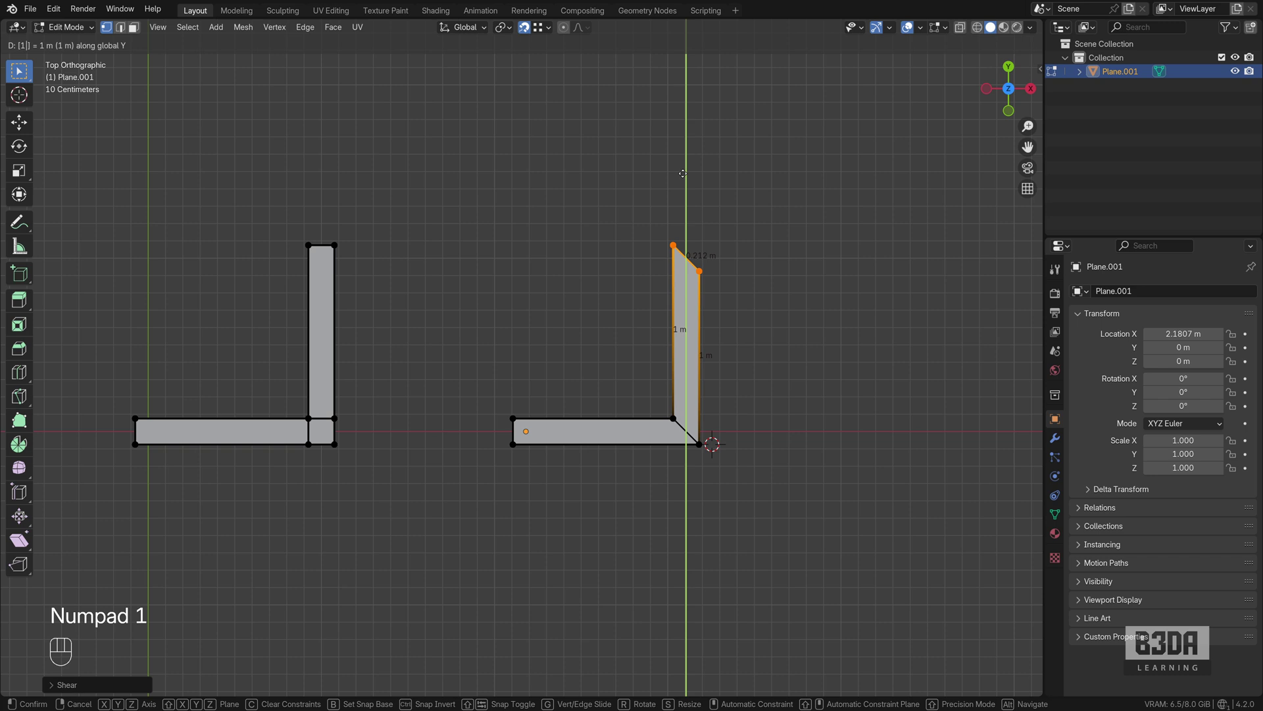
key(KP_Enter)
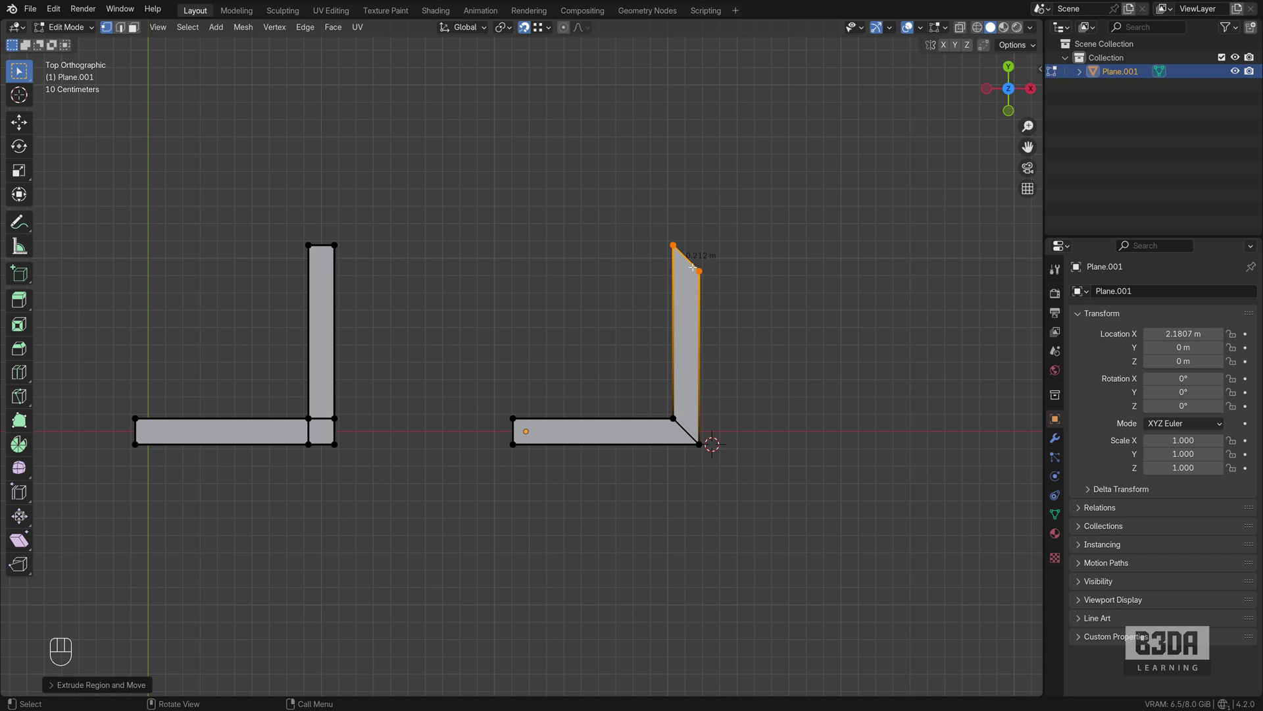
Move the outer vertex at the upright wall's slanted end along Y, snapping it level with the inner vertex
click(700, 276)
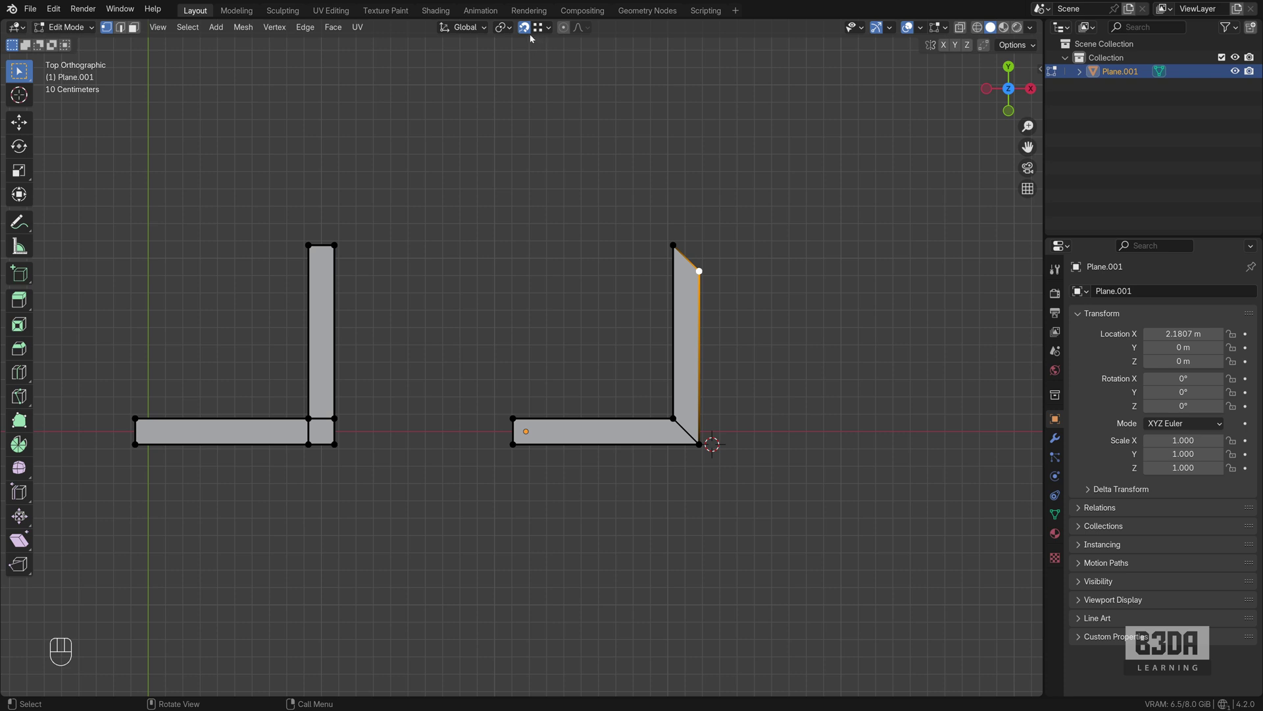
click(699, 270)
key(g)
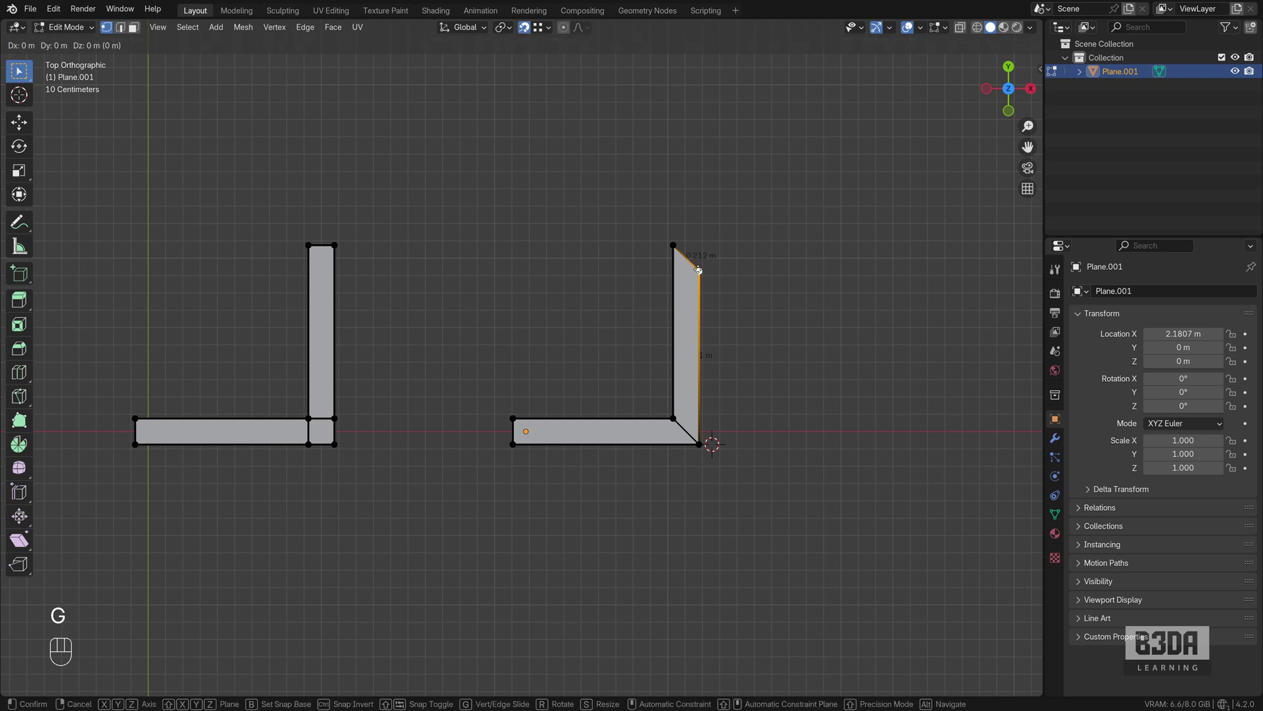
key(y)
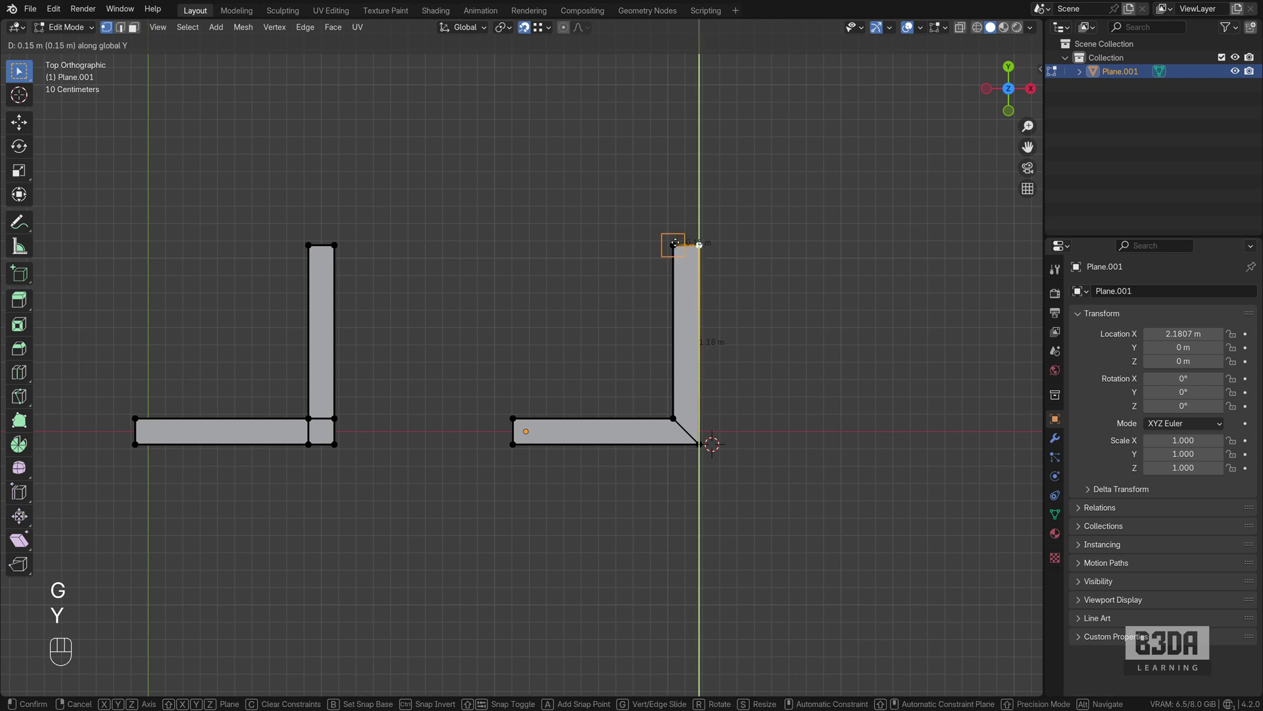
click(674, 243)
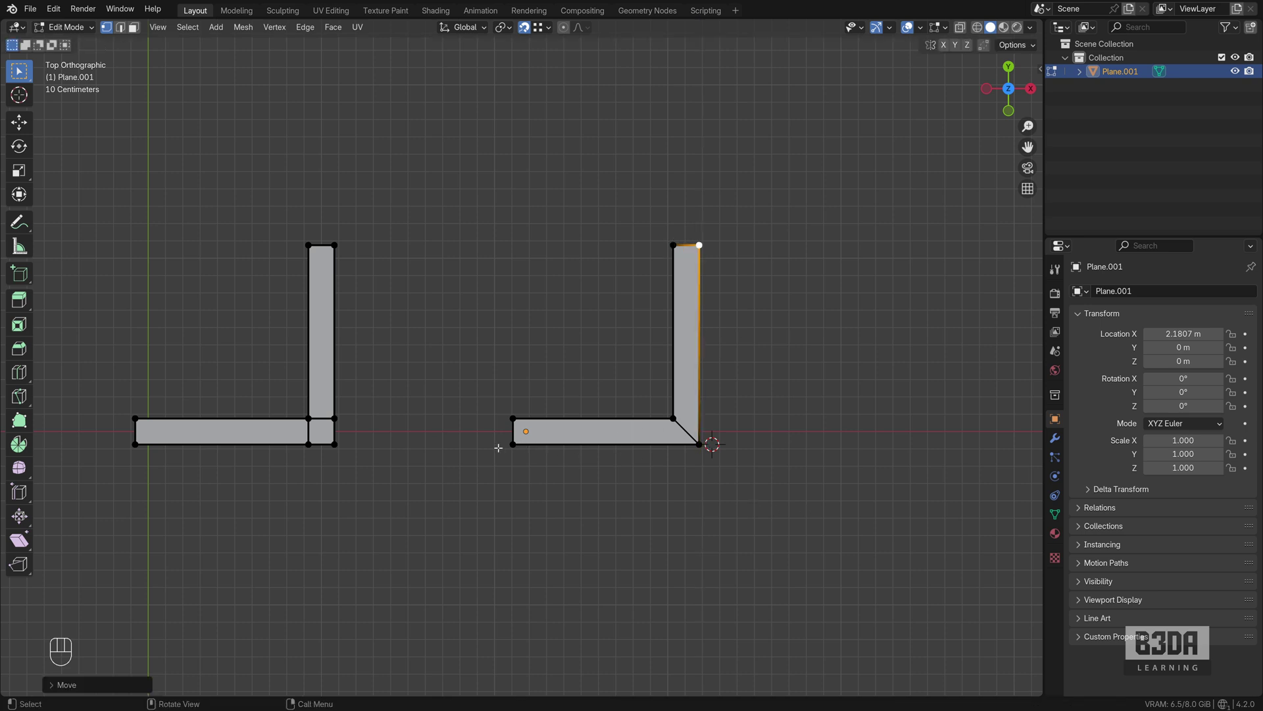
Check the lengths of the outer bottom edges on both L-shaped walls by selecting their vertices
click(512, 444)
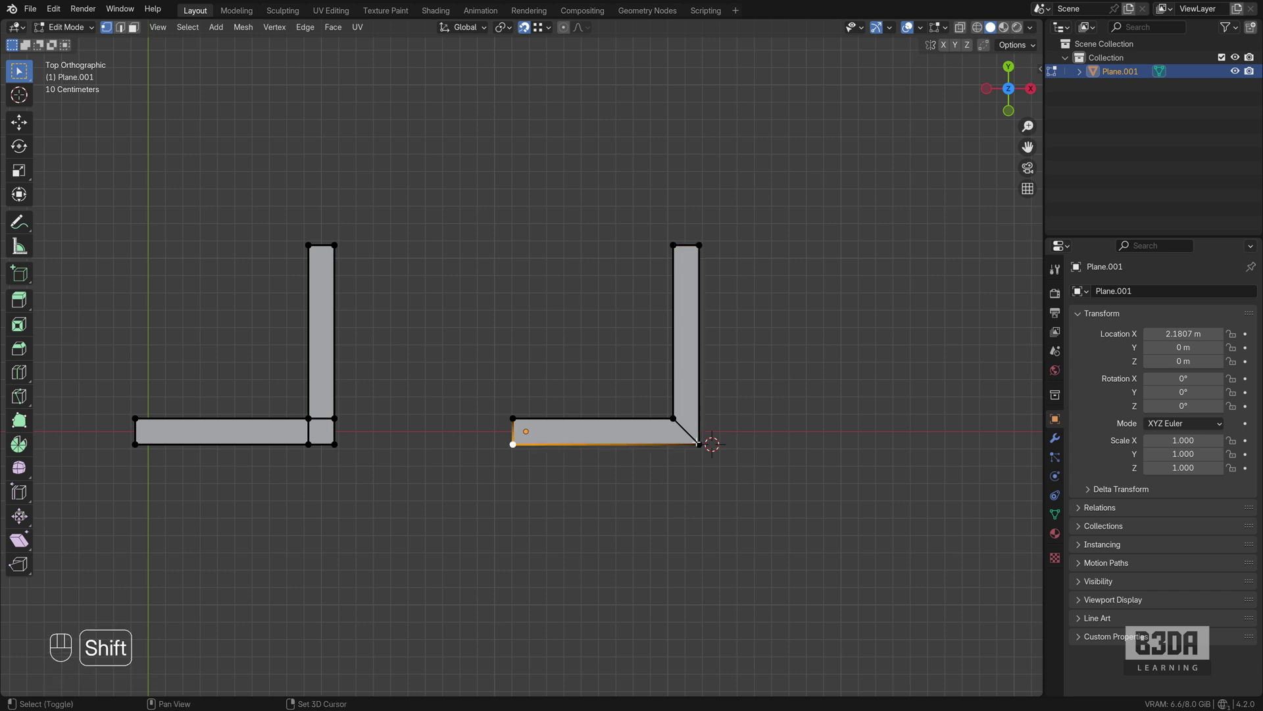
shift+click(699, 444)
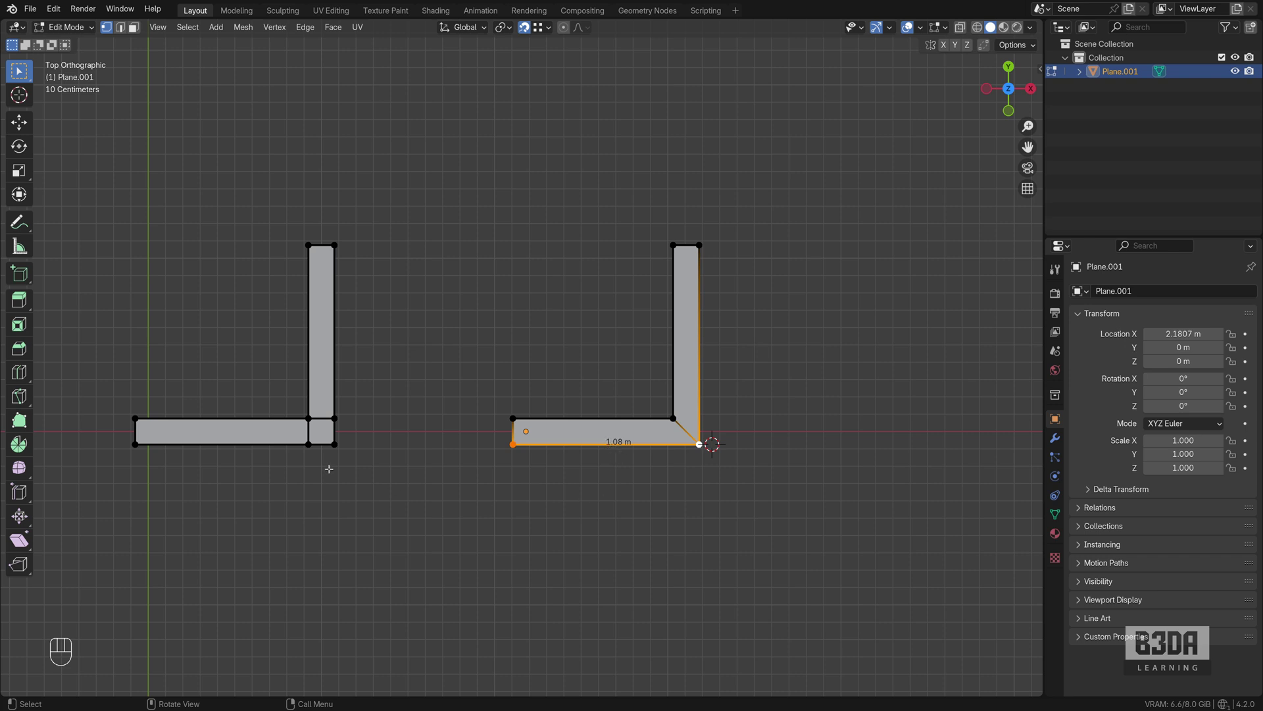
click(136, 444)
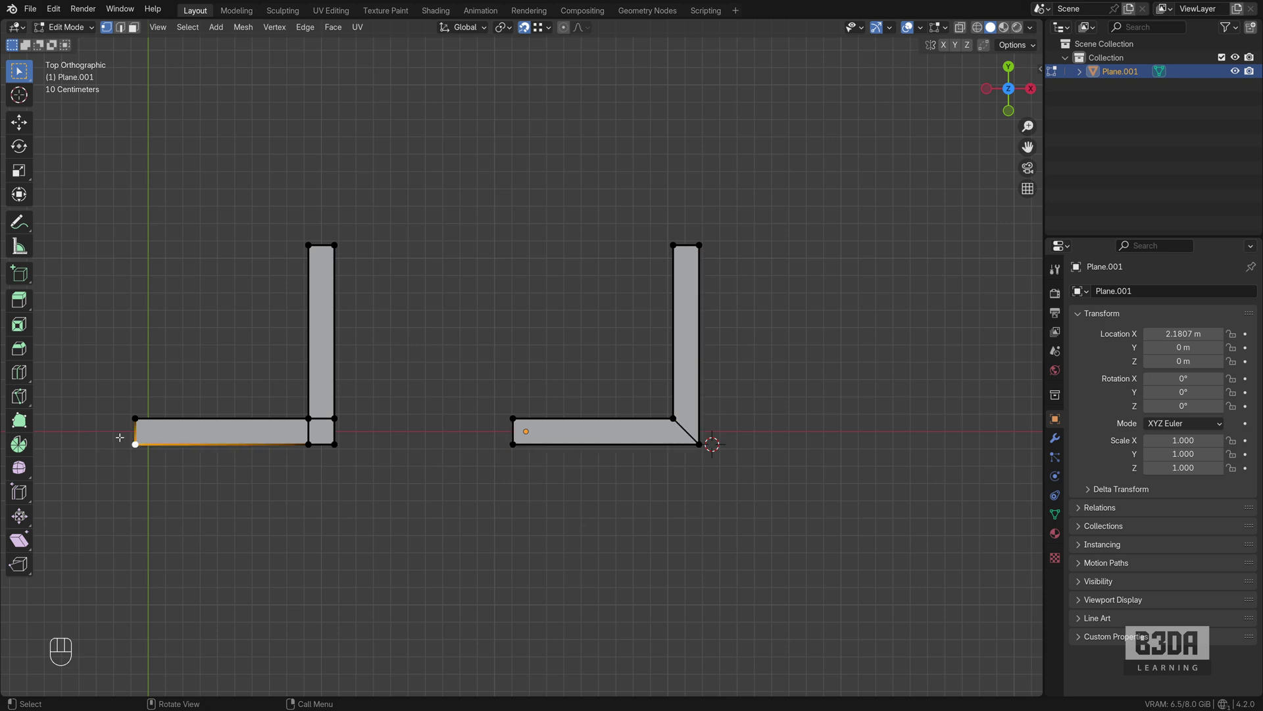
drag(119, 438, 360, 463)
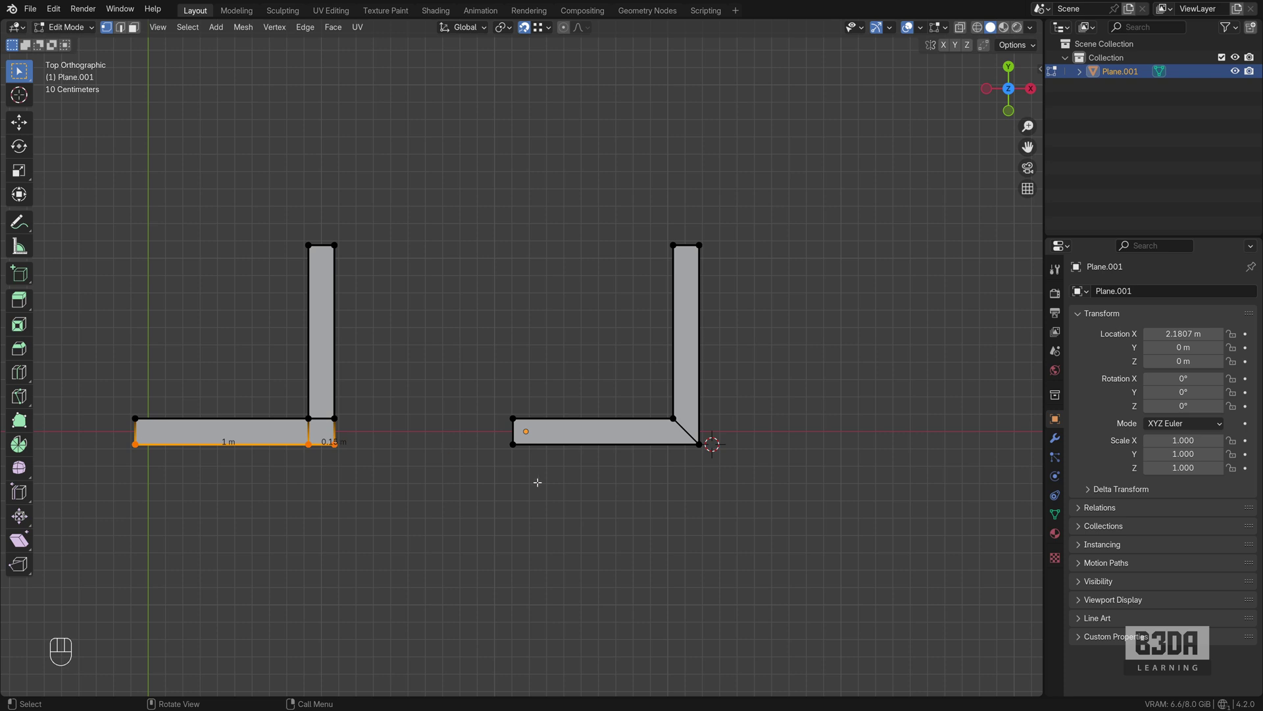
scroll(537, 482, down, 1)
shift+middle_drag(573, 503, 477, 521)
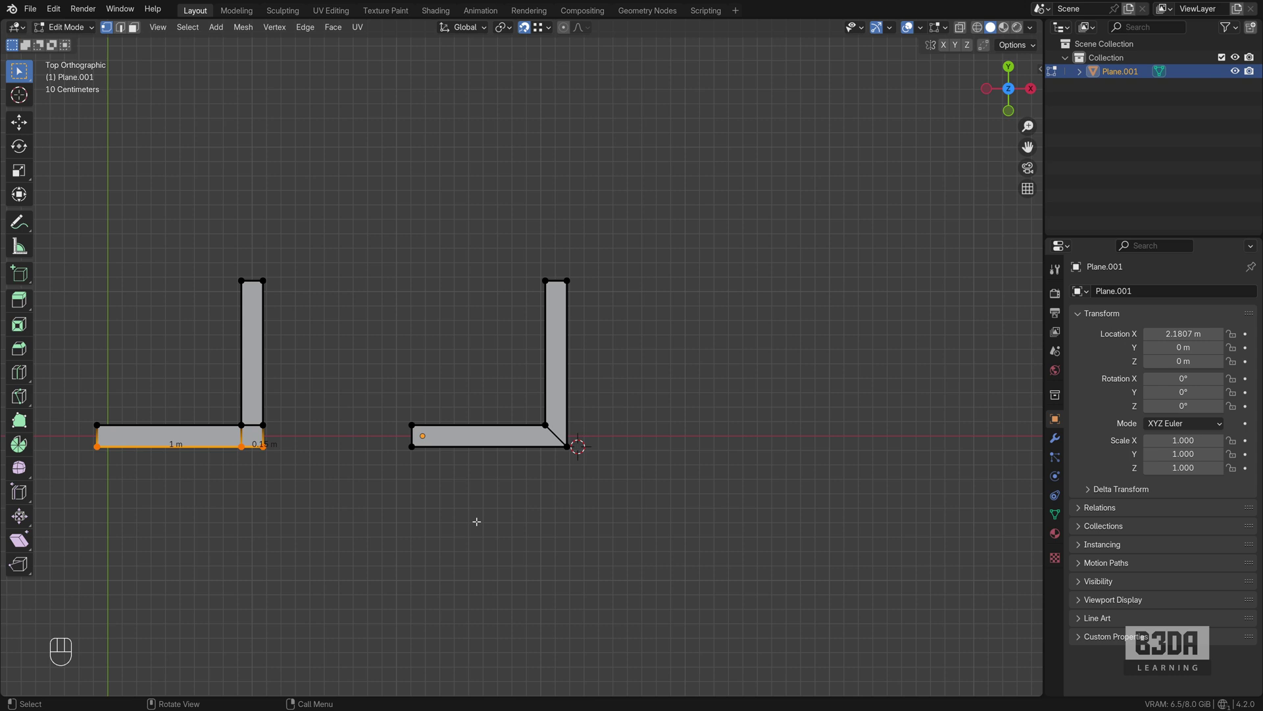
Capture the 2D distance and angle between the mitred wall's two outer bottom vertices with PDT Set A/D 2D
drag(520, 242, 620, 485)
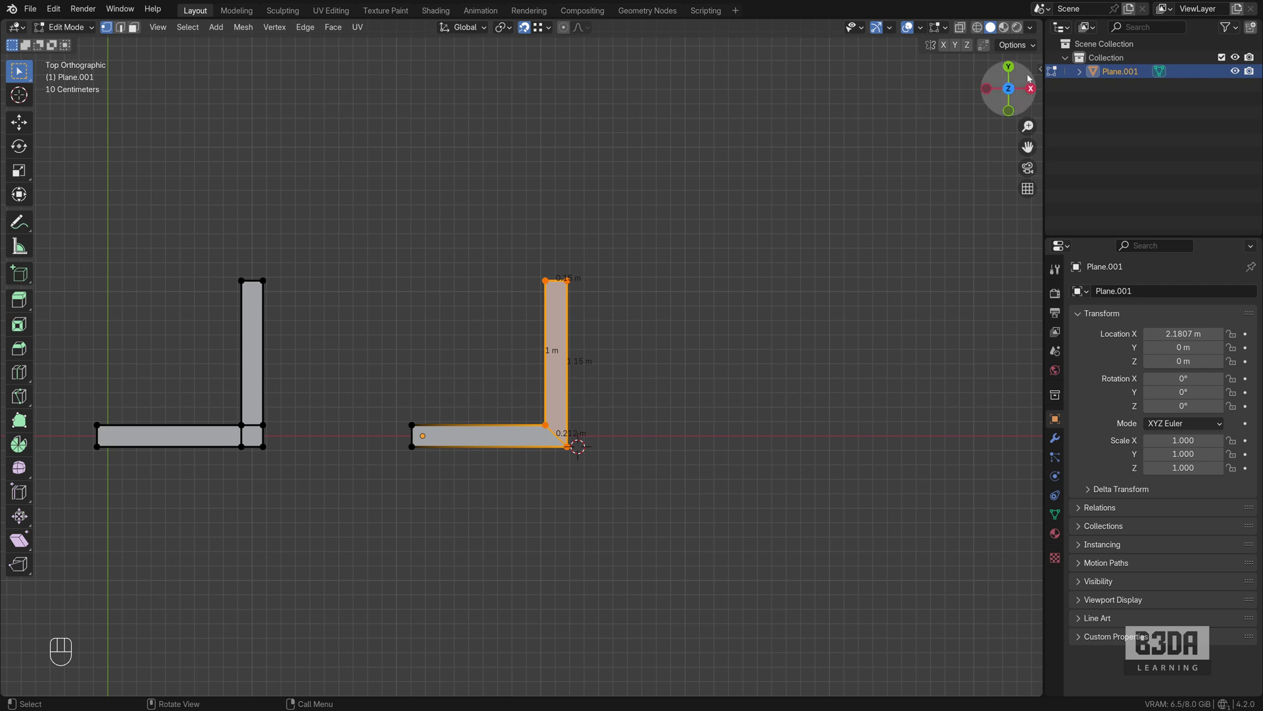
click(1040, 68)
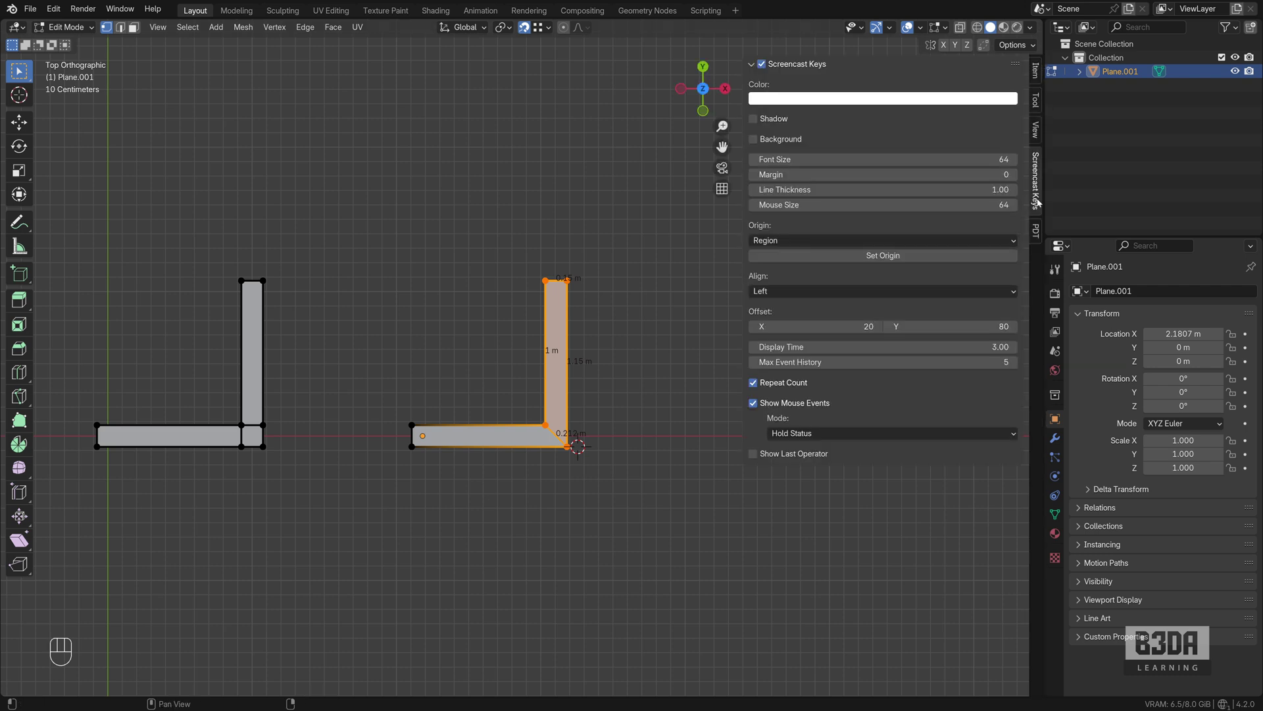
click(1036, 232)
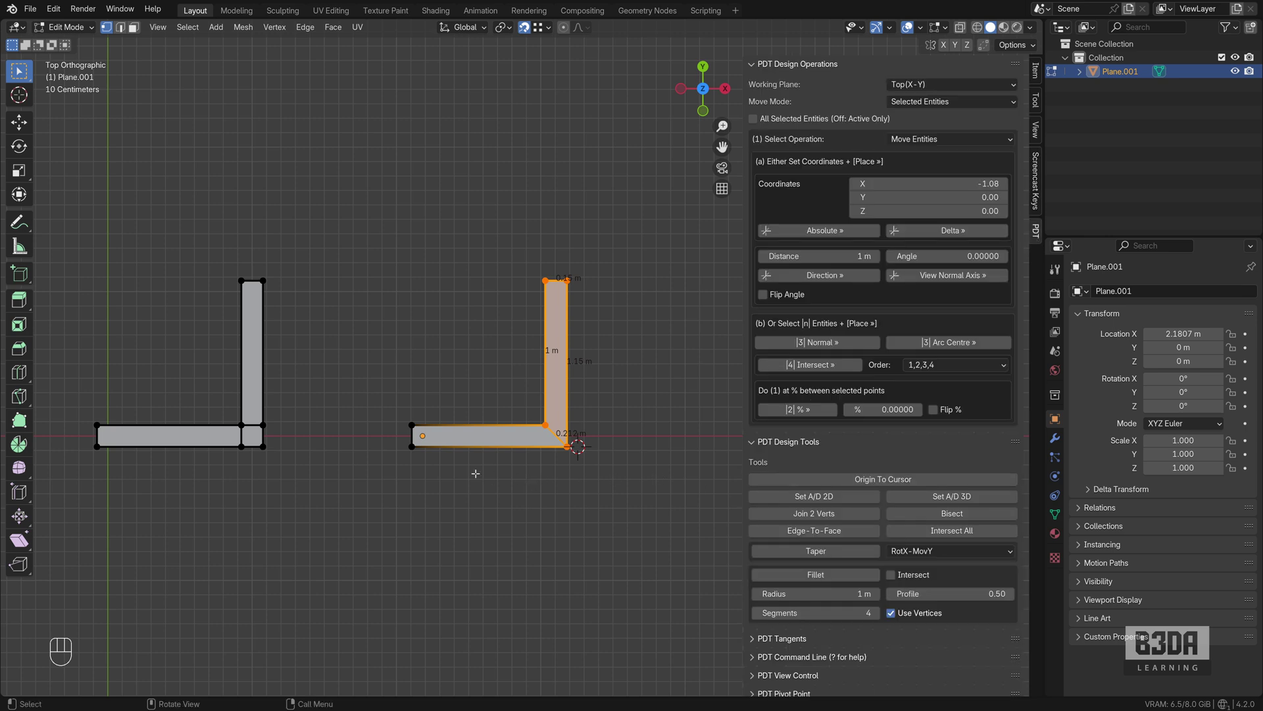
drag(410, 446, 569, 448)
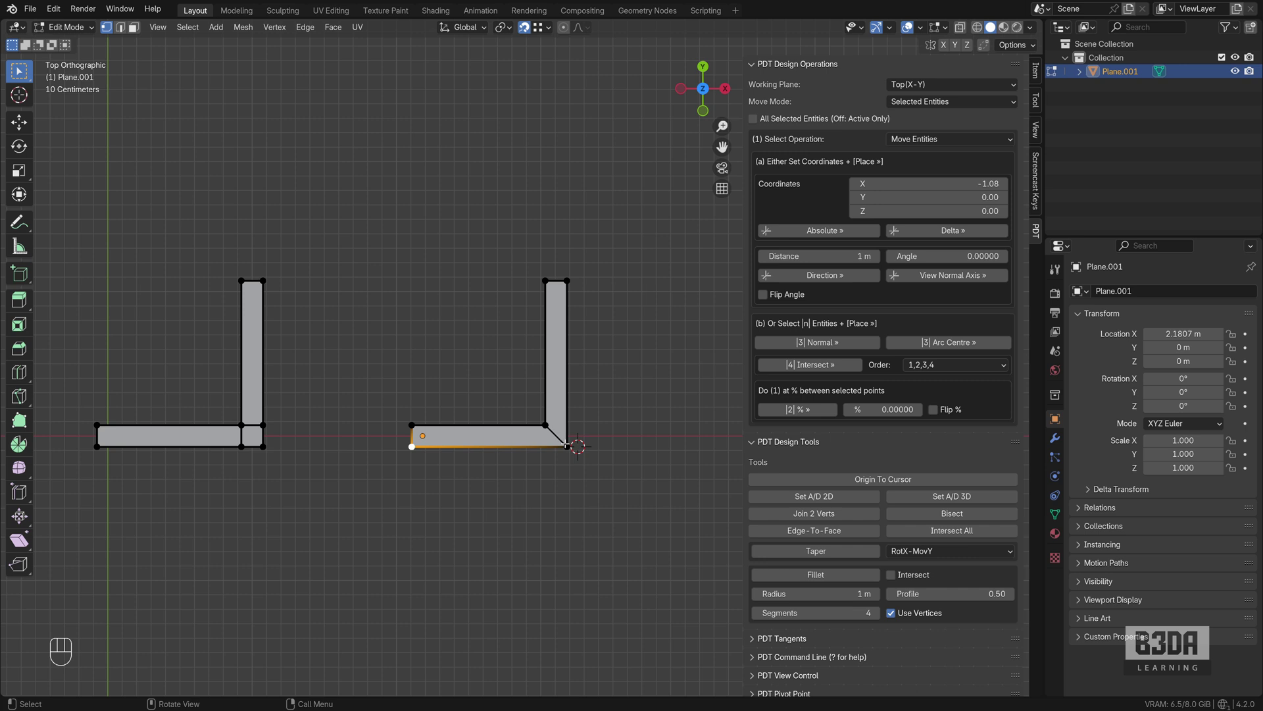
shift+click(567, 446)
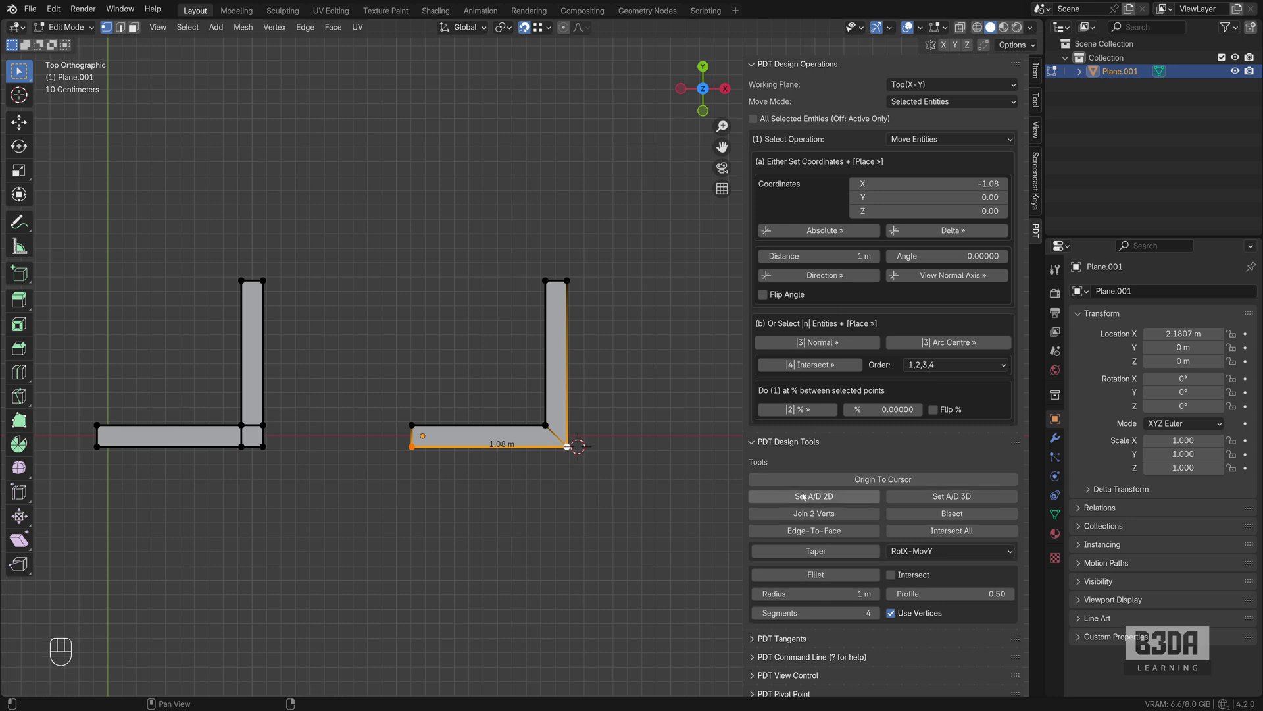
click(829, 497)
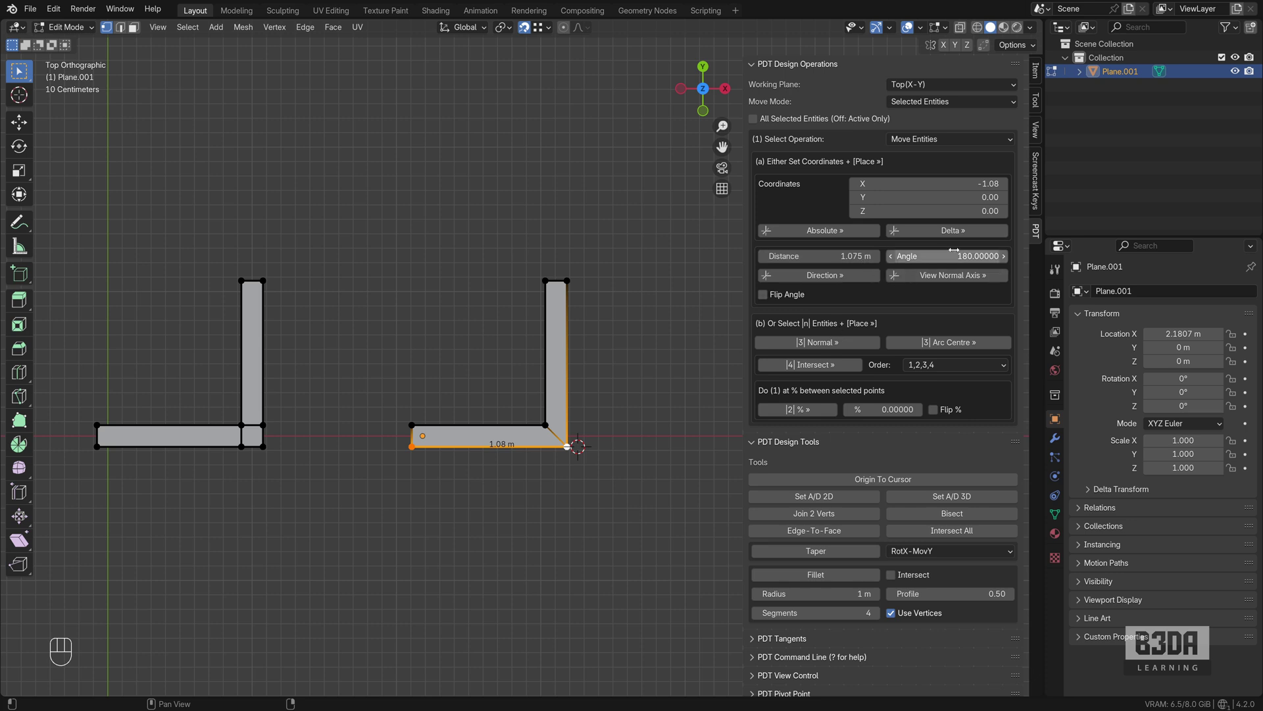
Move the mitred wall's upright section and corner vertices by 1.15-1.075 m at angle 0 using the PDT Direction operation
click(954, 255)
text(0)
key(Return)
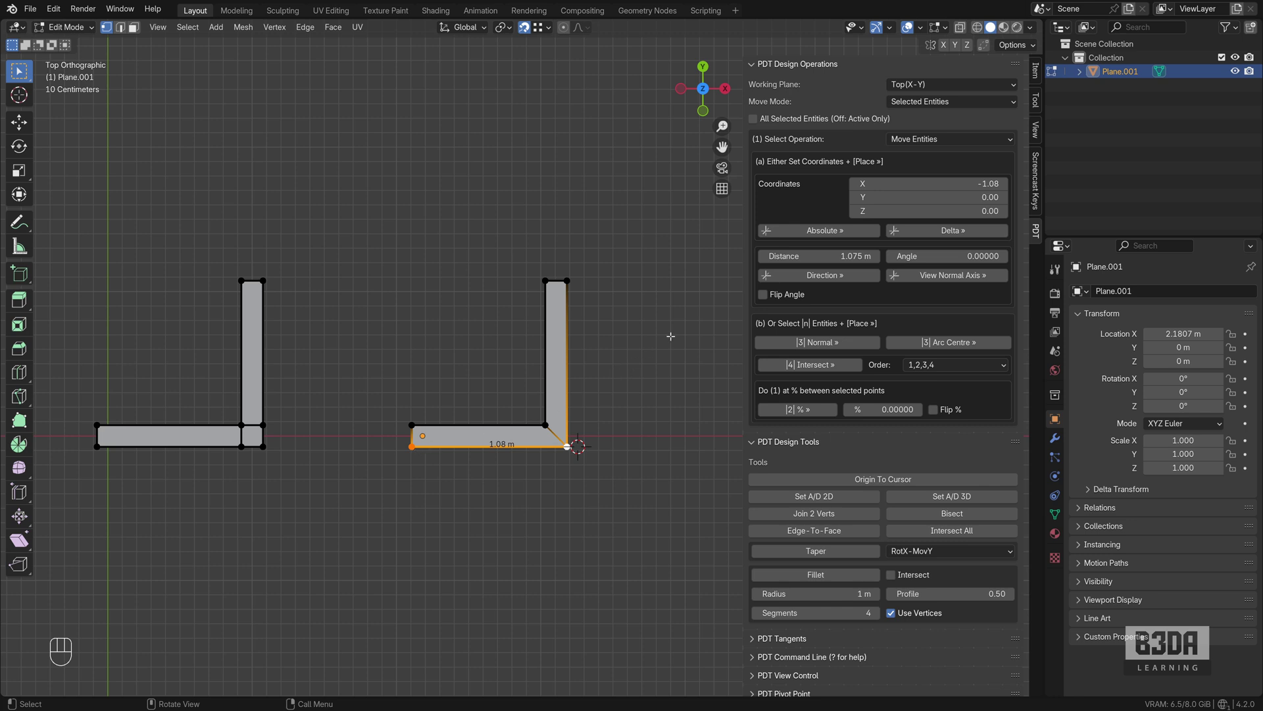
click(809, 256)
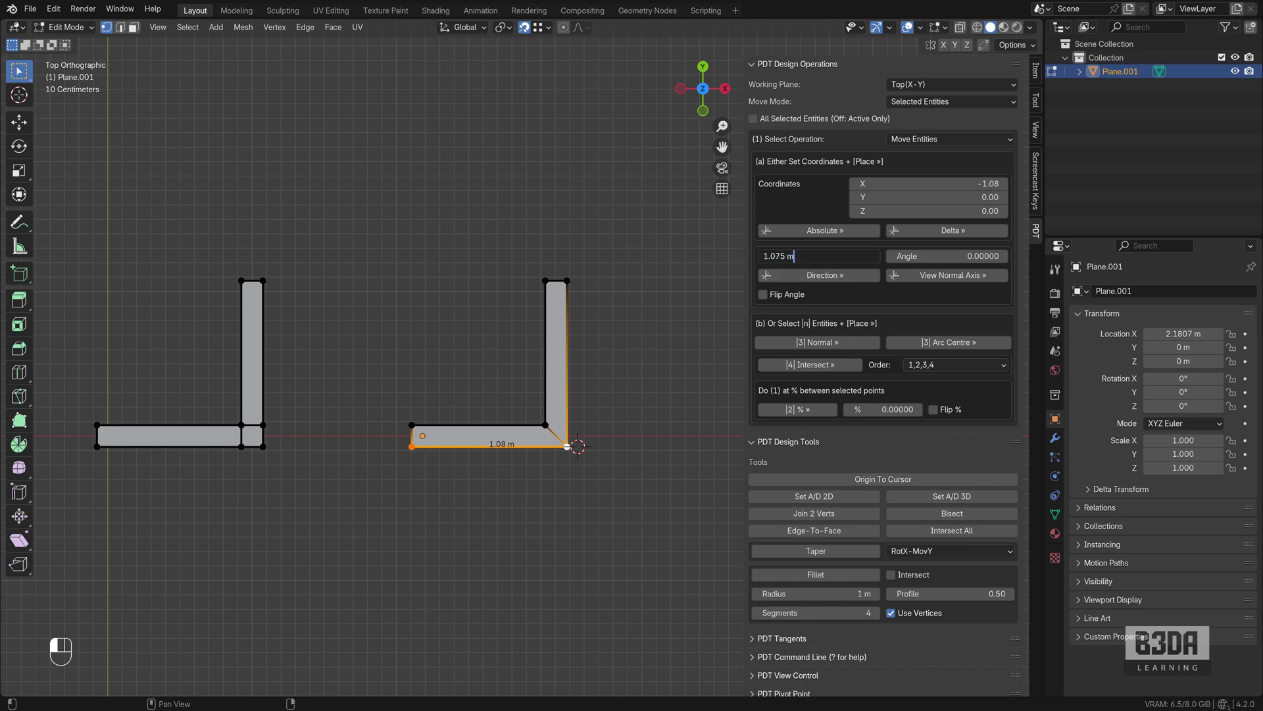
key(Left)
key(Left)
key(Left)
key(Left)
key(Left)
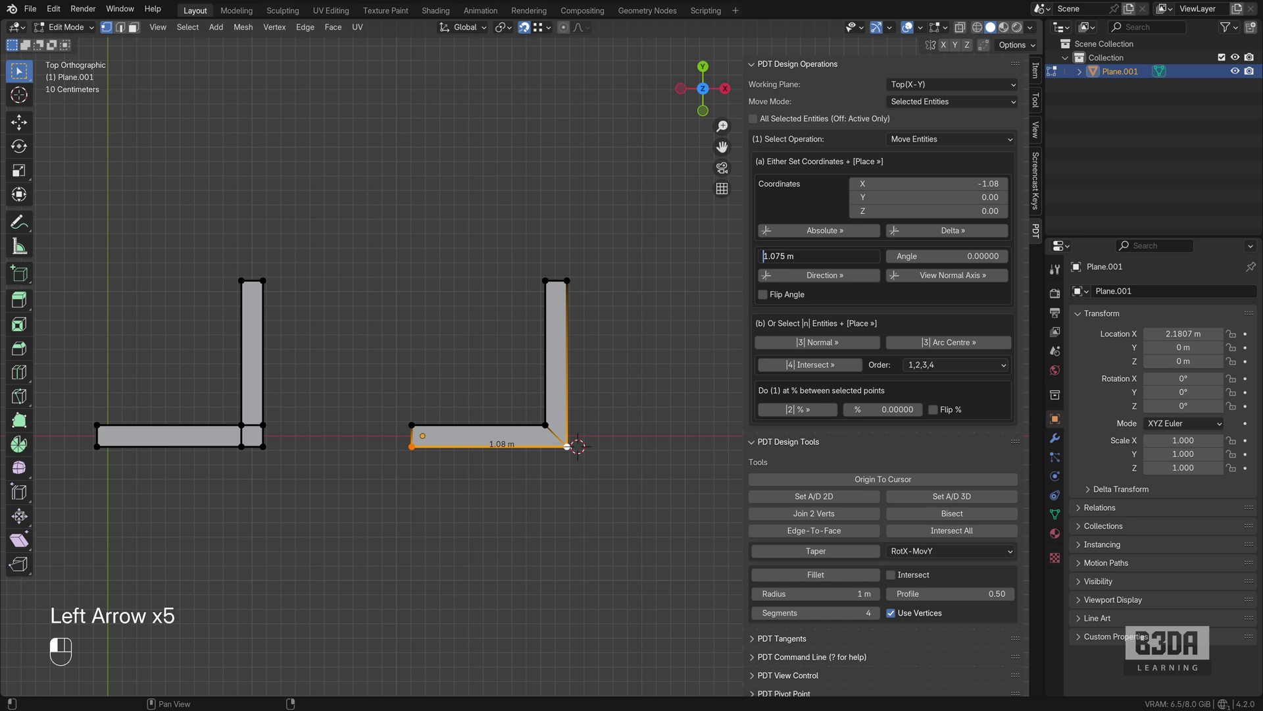
key(Left)
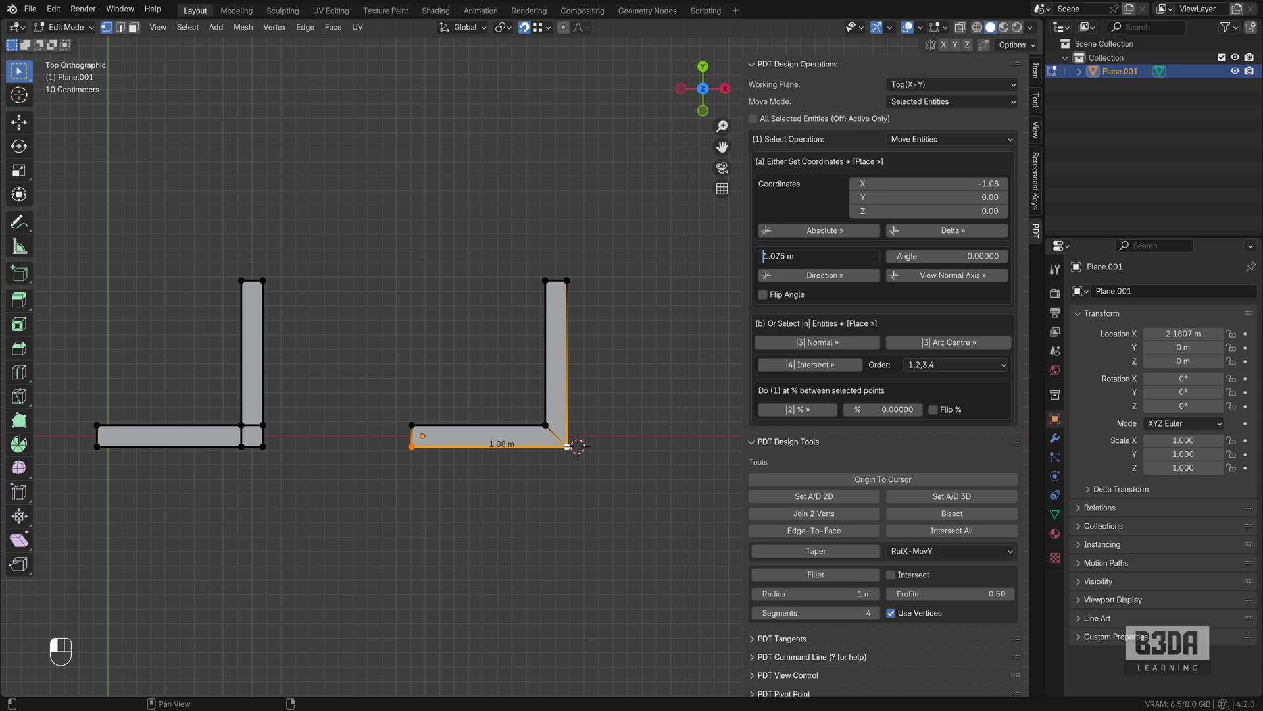
text(1.15-)
key(Return)
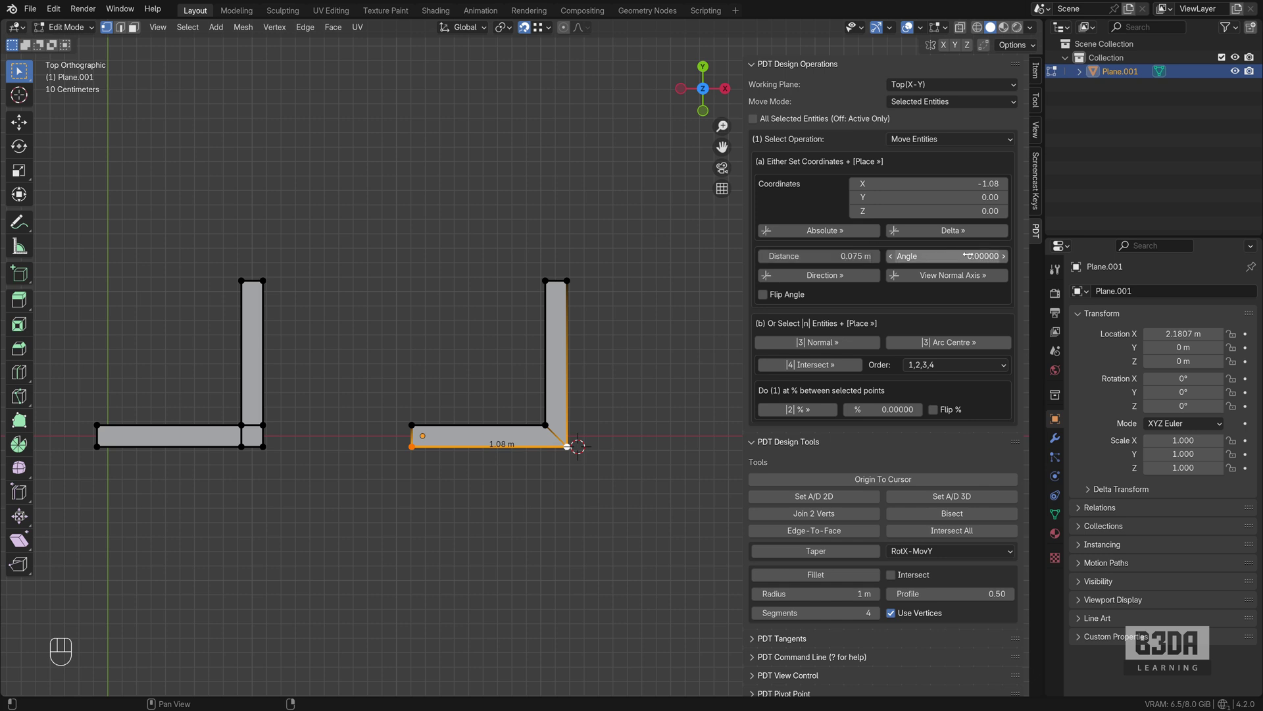
mouse_move(532, 260)
mouse_down()
mouse_move(586, 457)
mouse_move(606, 482)
mouse_up()
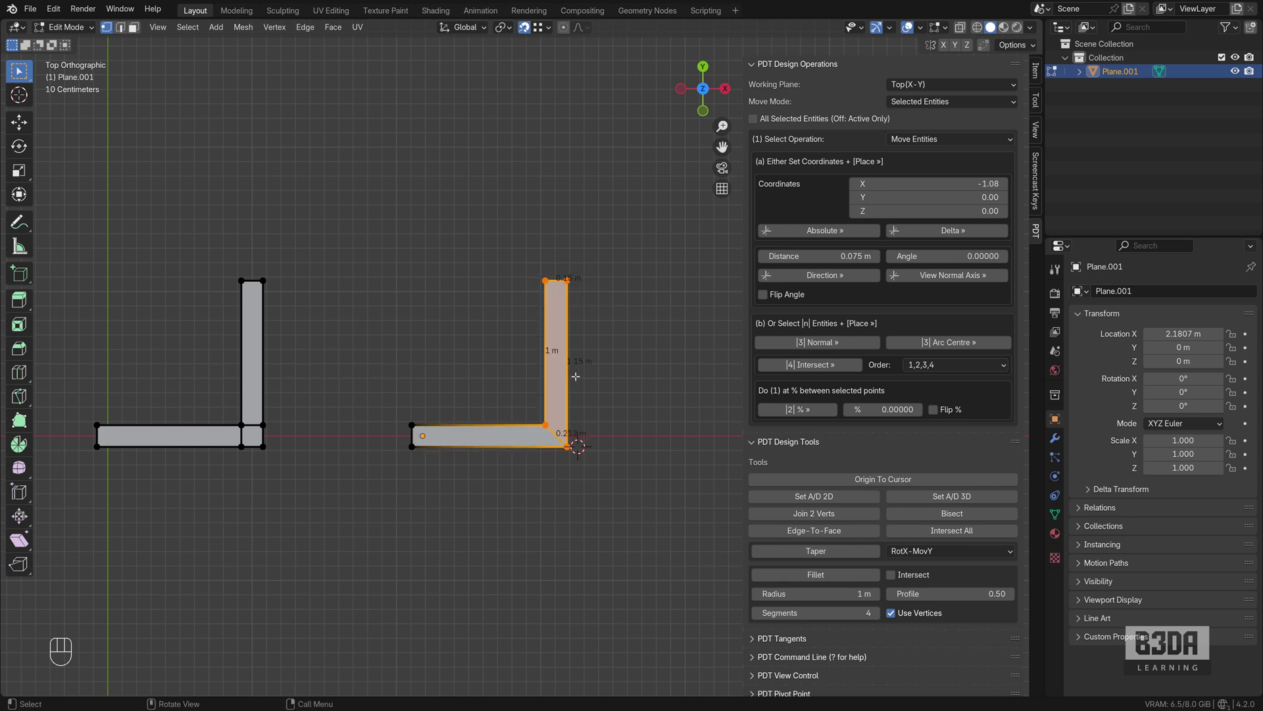
click(827, 277)
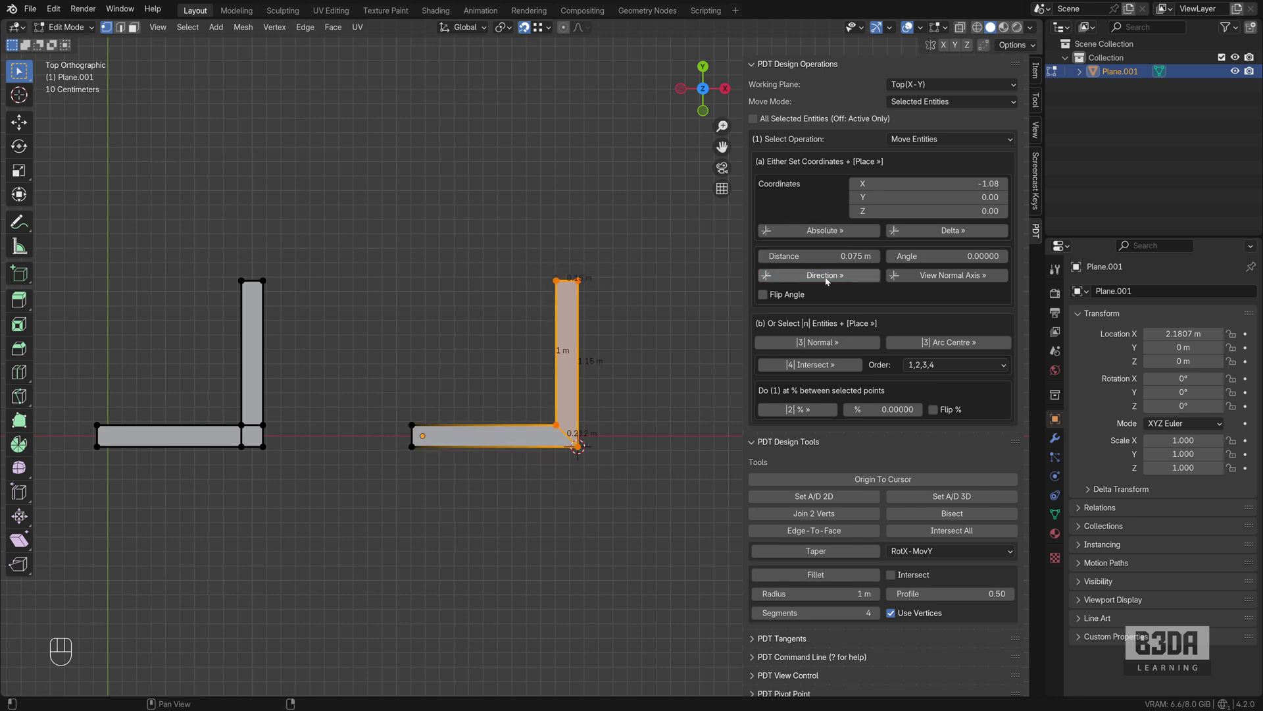
Check the length of the mitred wall's outer bottom edge by selecting its two vertices, and clear the selection
click(578, 446)
shift+click(412, 446)
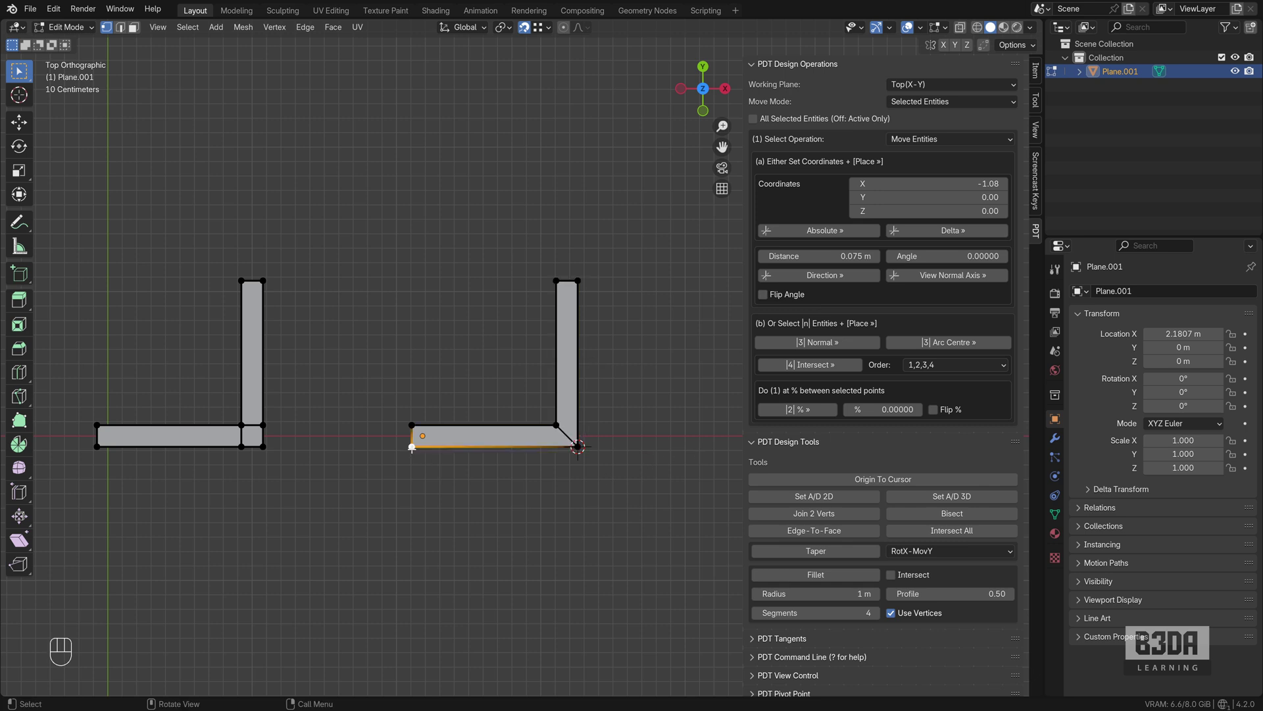
shift+click(578, 446)
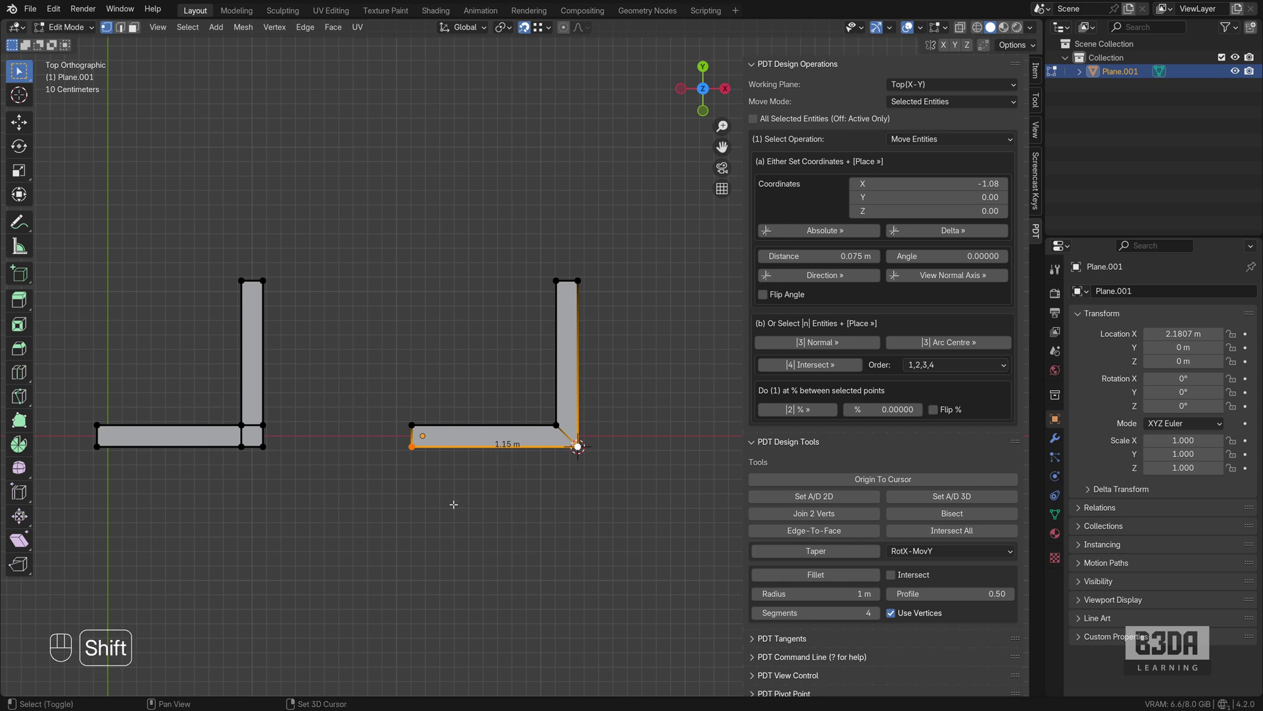
shift+middle_drag(452, 507, 502, 511)
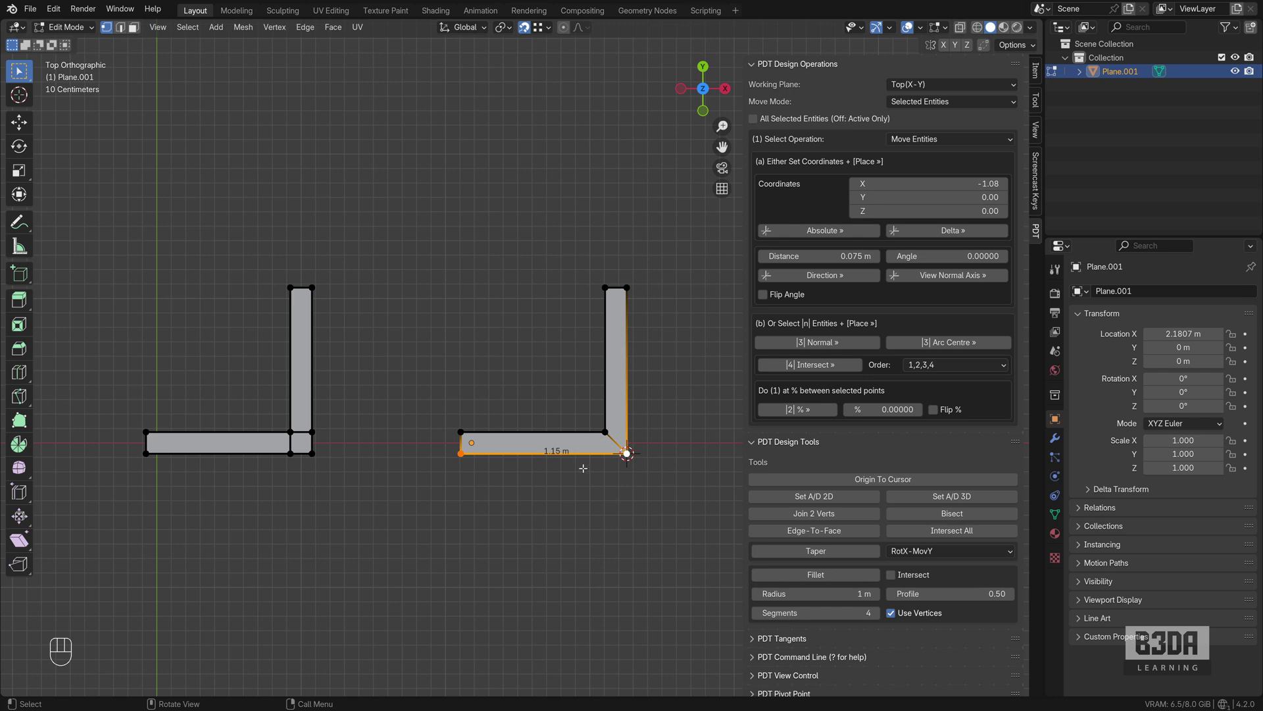
click(560, 513)
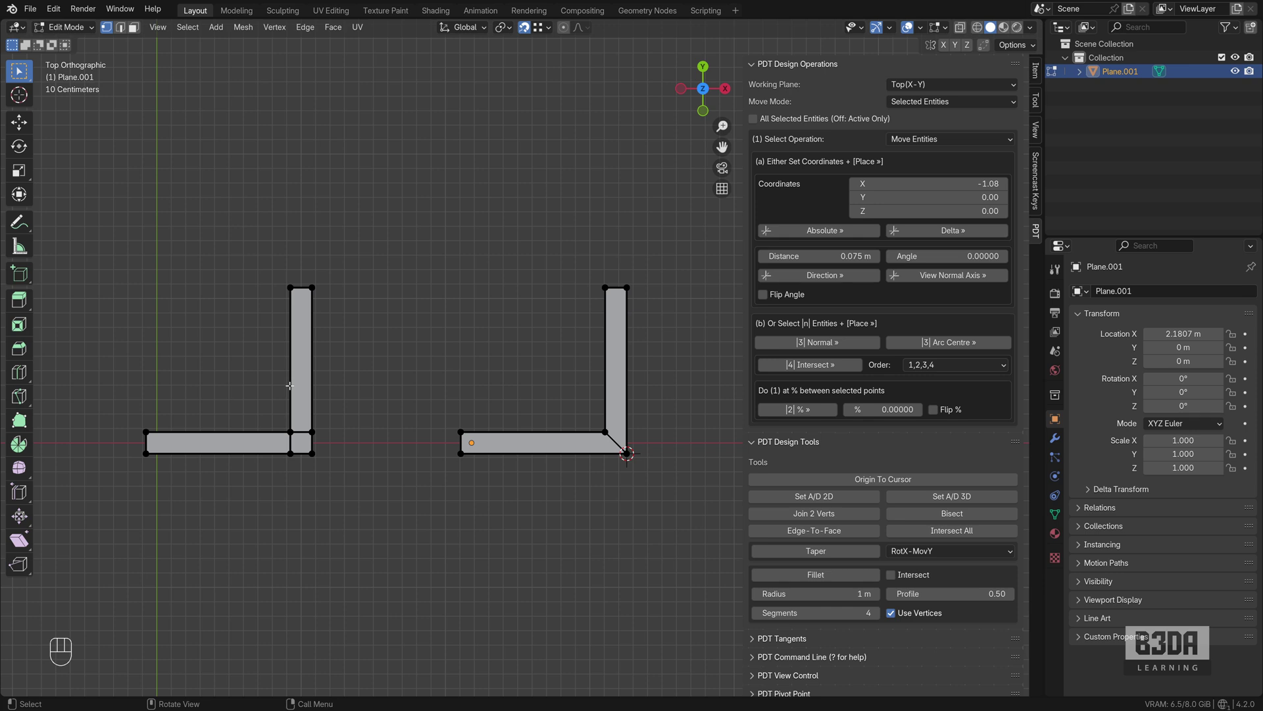
Preview a lengthwise loop cut on each wall's upright section to compare their edge flow, cancelling both cuts
key(ctrl+r)
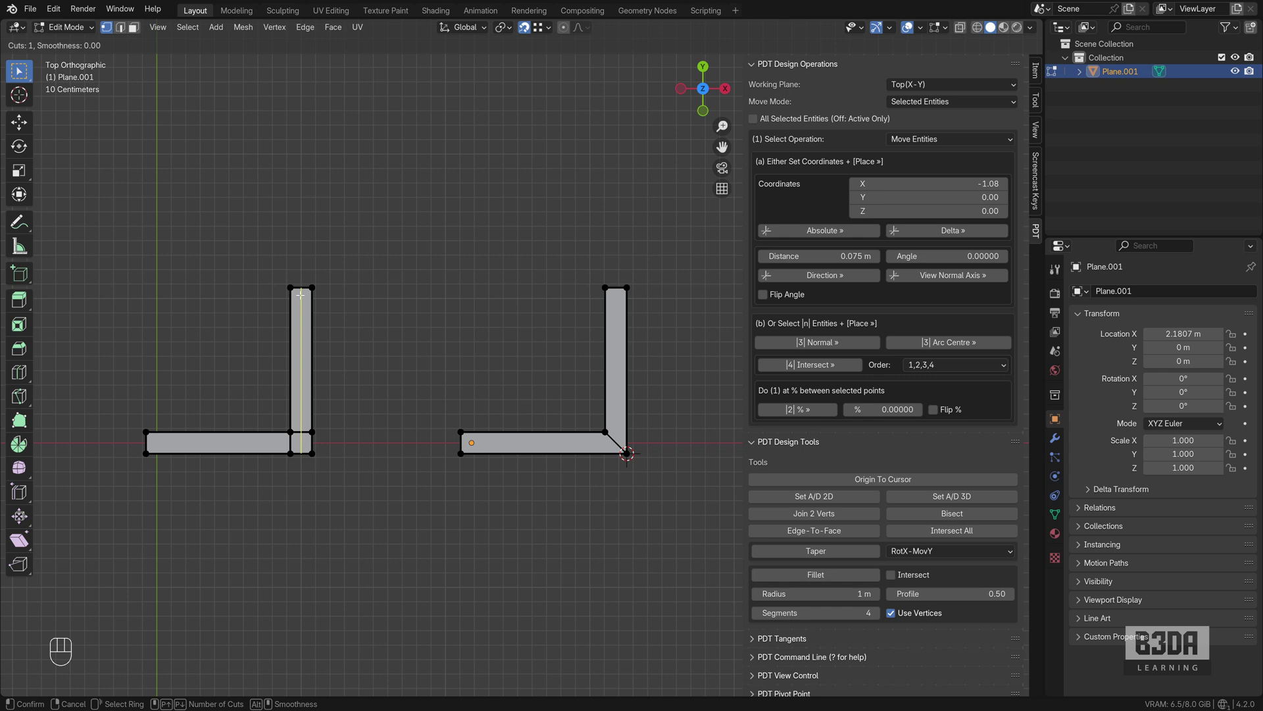
key(Escape)
key(ctrl+r)
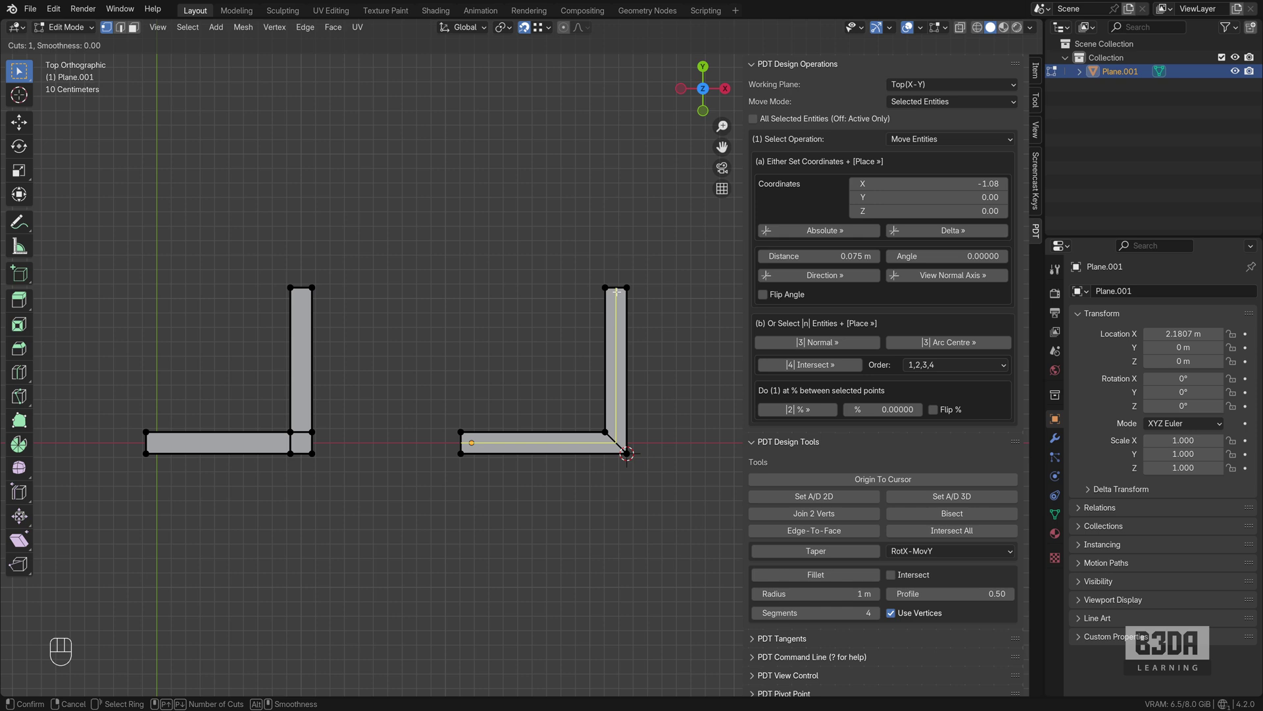
key(Escape)
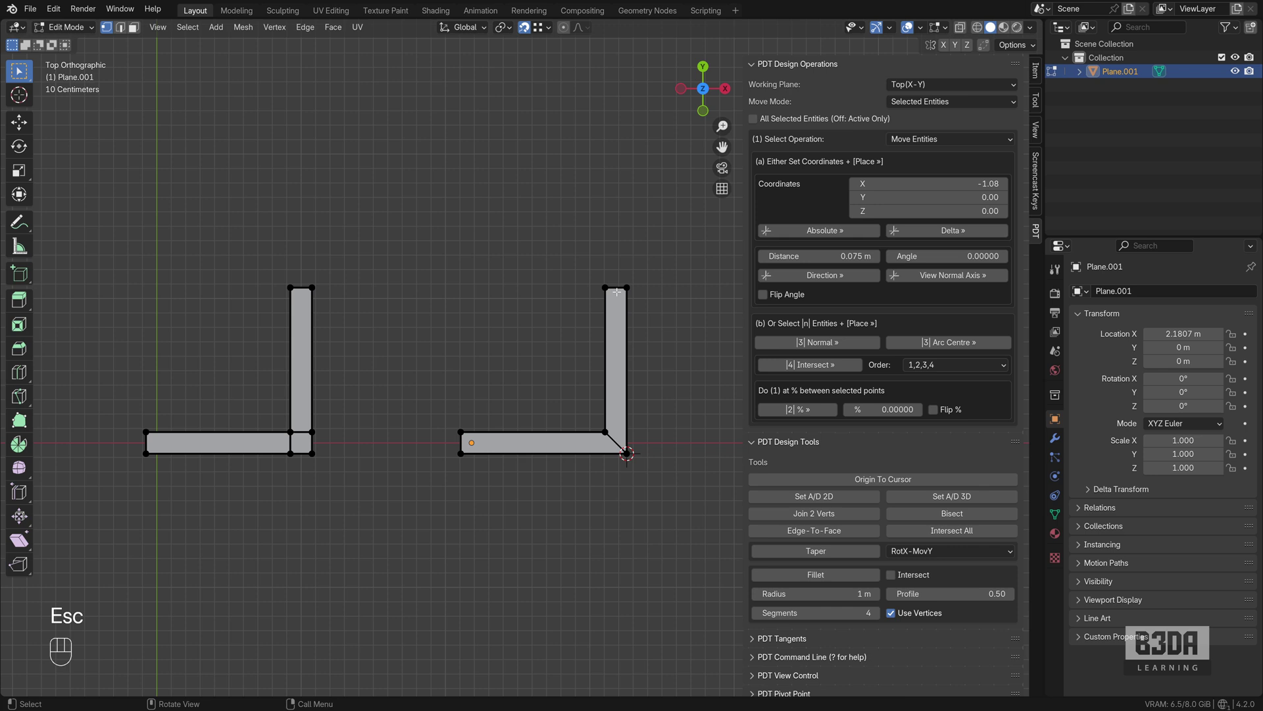